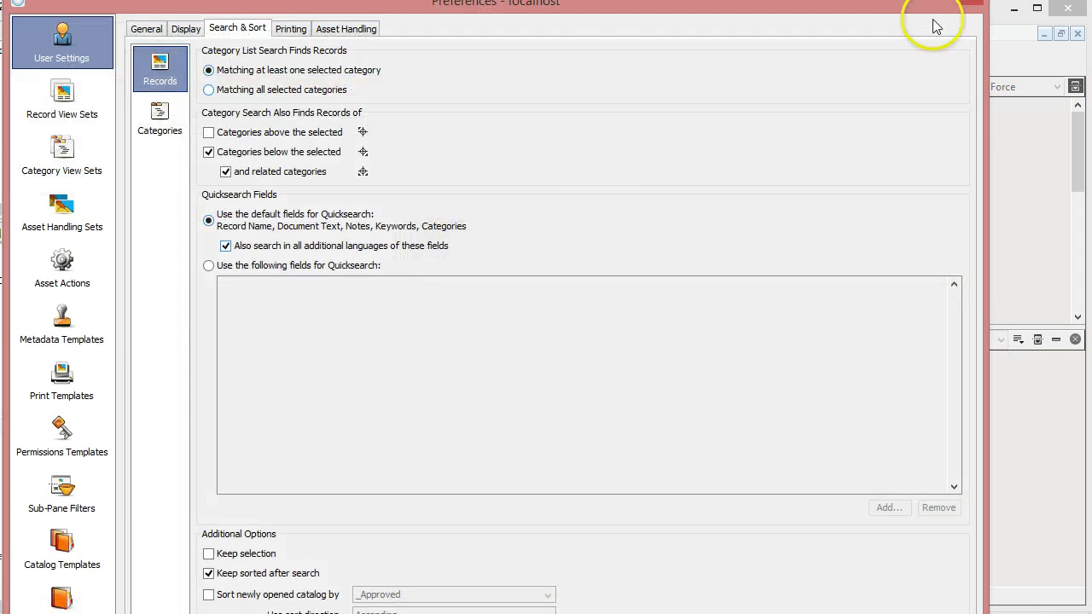
# Examine the subfields of the ActionTable record field in the FromCatalog catalog settings, and close the preferences
pyautogui.click(68, 597)
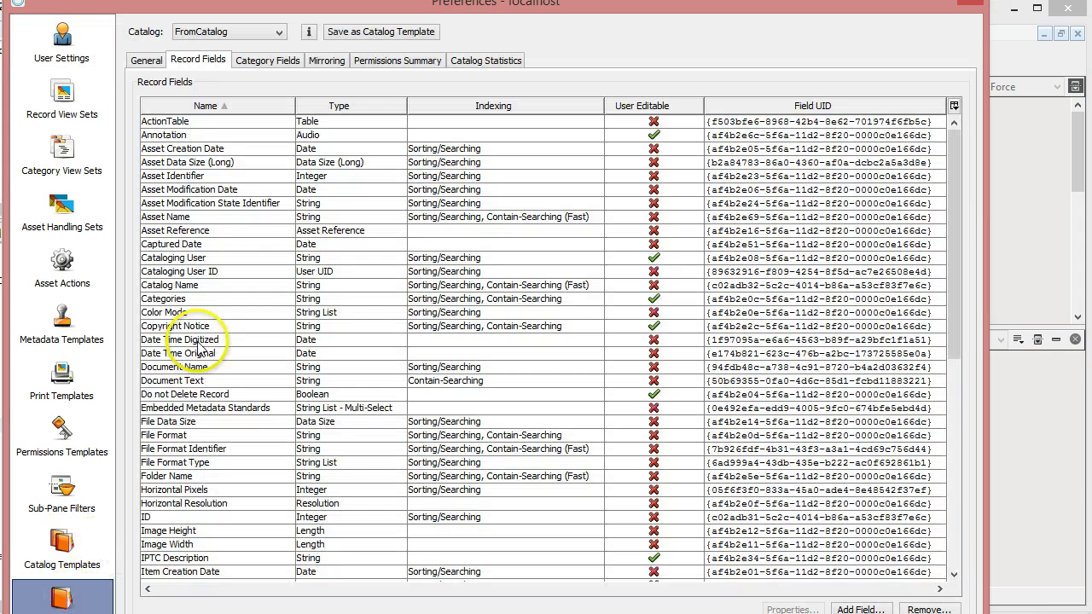
pyautogui.click(197, 125)
pyautogui.doubleClick(197, 125)
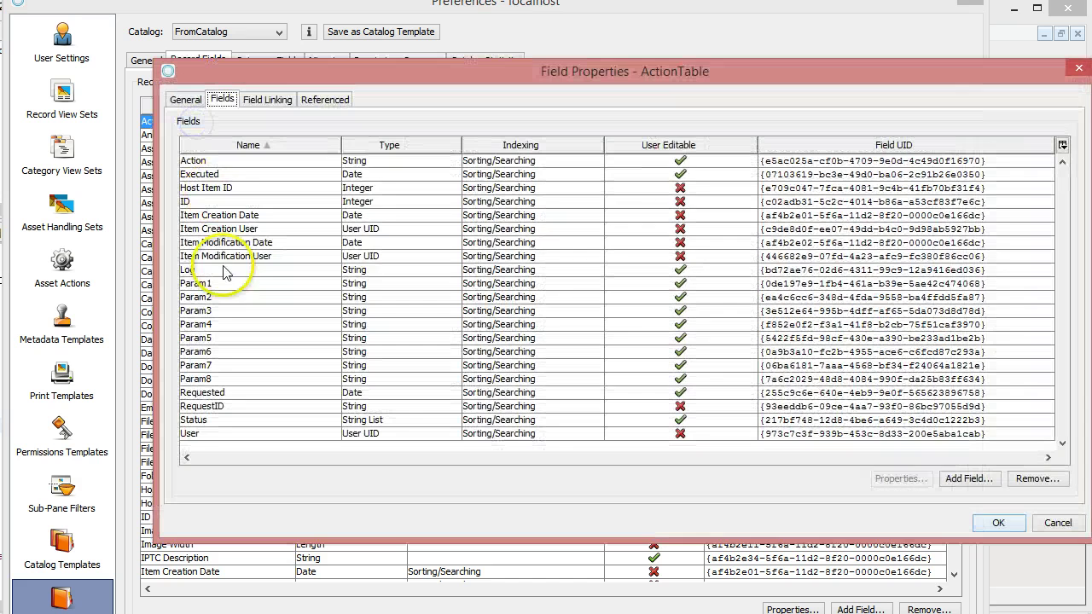
pyautogui.click(1079, 68)
pyautogui.click(980, 7)
# Open the information window of record DSC03550.JPG and examine the Create Category rows in its ActionTable
pyautogui.doubleClick(468, 209)
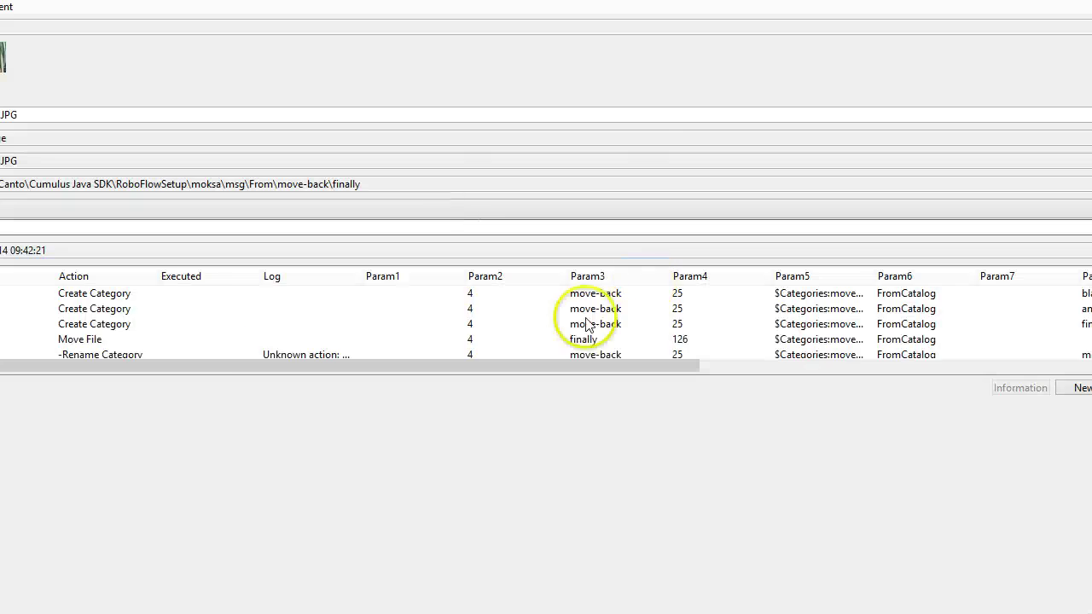
pyautogui.click(98, 294)
pyautogui.click(105, 309)
pyautogui.click(110, 324)
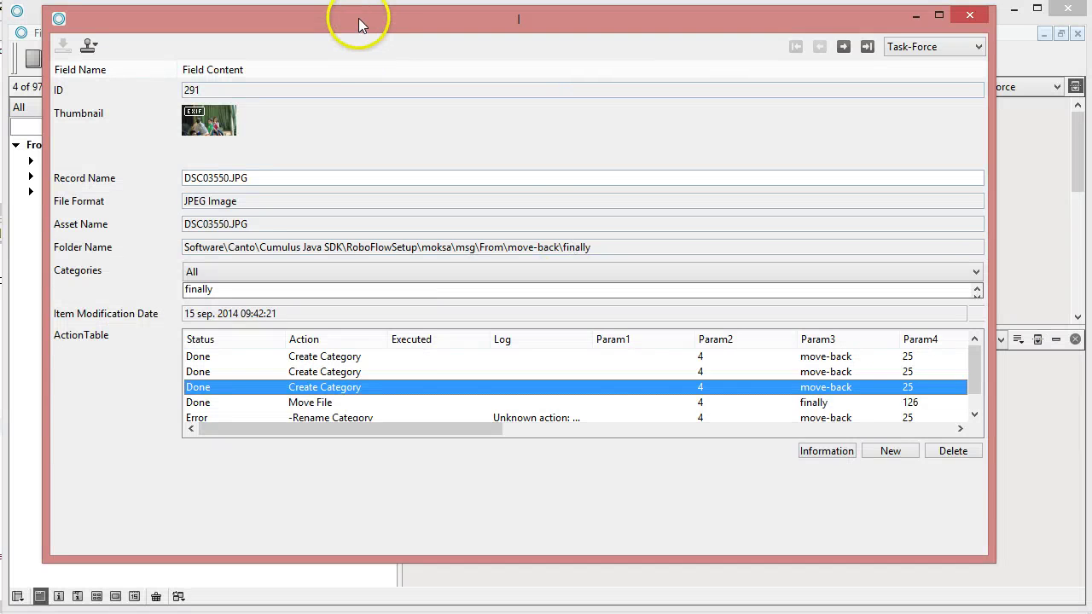
pyautogui.moveTo(361, 25); pyautogui.dragTo(324, 24)
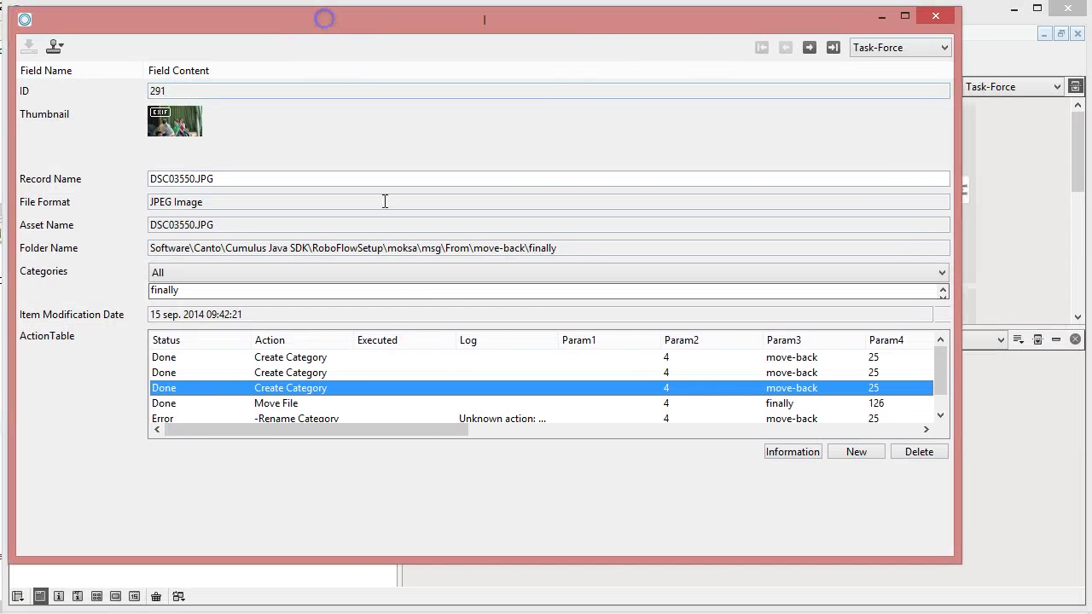
pyautogui.moveTo(942, 359)
pyautogui.mouseDown()
pyautogui.moveTo(944, 392)
pyautogui.moveTo(946, 353)
pyautogui.mouseUp()
pyautogui.click(936, 15)
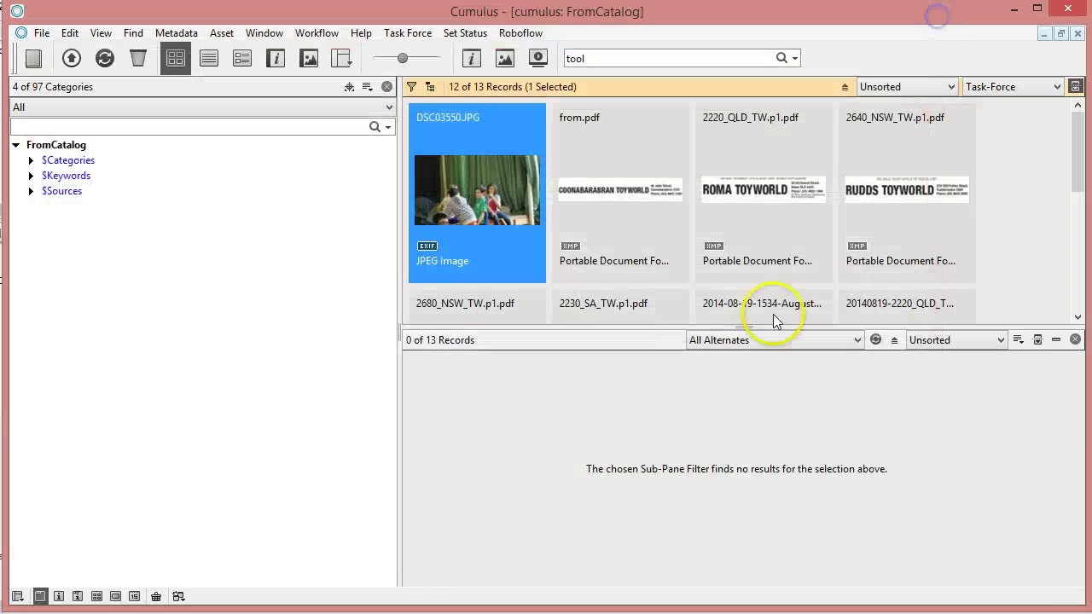
# Run the Roboflow "save selection" action on the records DSC03550.JPG, from.pdf and 2220_QLD_TW.p1.pdf
pyautogui.click(608, 190)
pyautogui.click(512, 187)
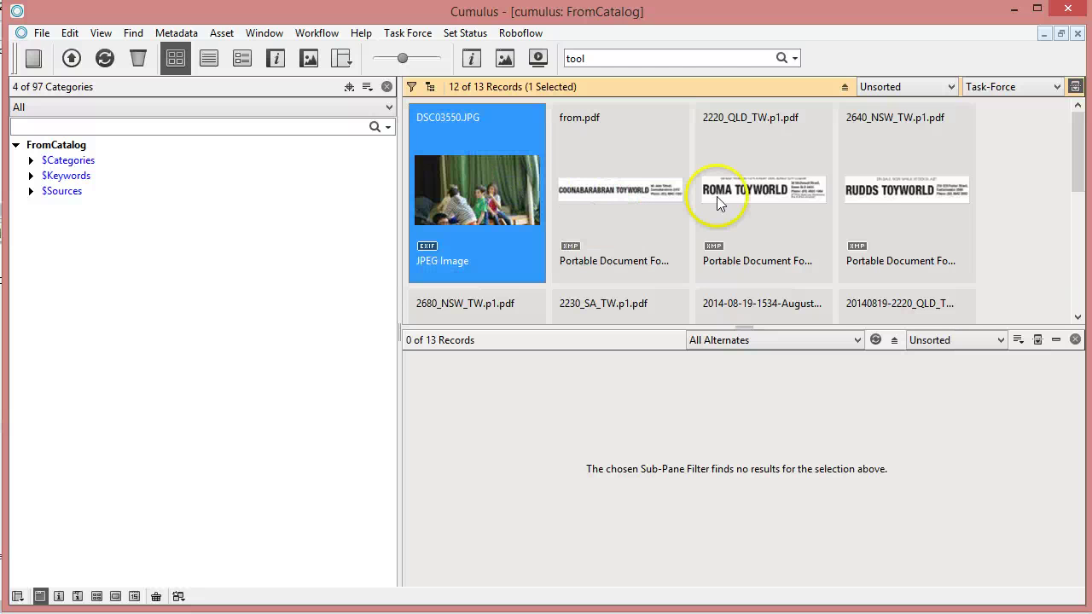
pyautogui.keyDown('ctrl'); pyautogui.click(608, 206); pyautogui.keyUp('ctrl')
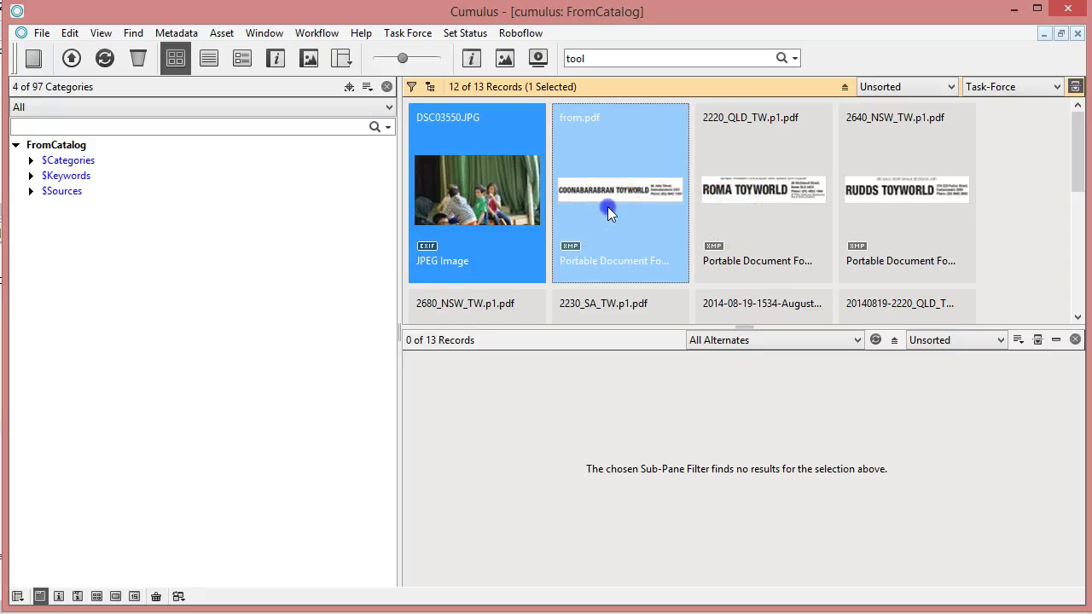
pyautogui.keyDown('ctrl'); pyautogui.click(746, 210); pyautogui.keyUp('ctrl')
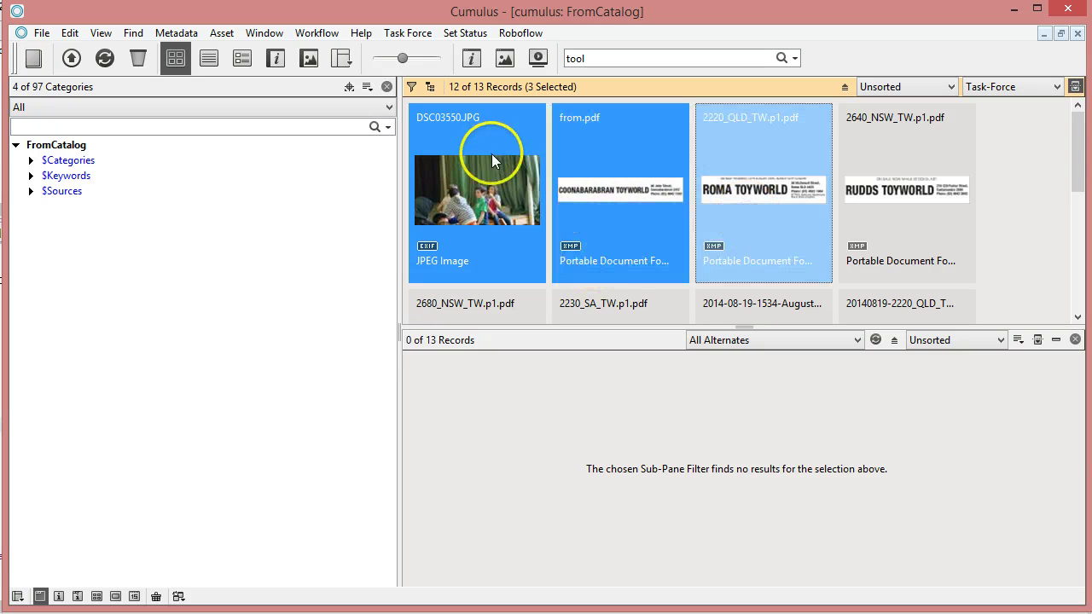
pyautogui.click(536, 34)
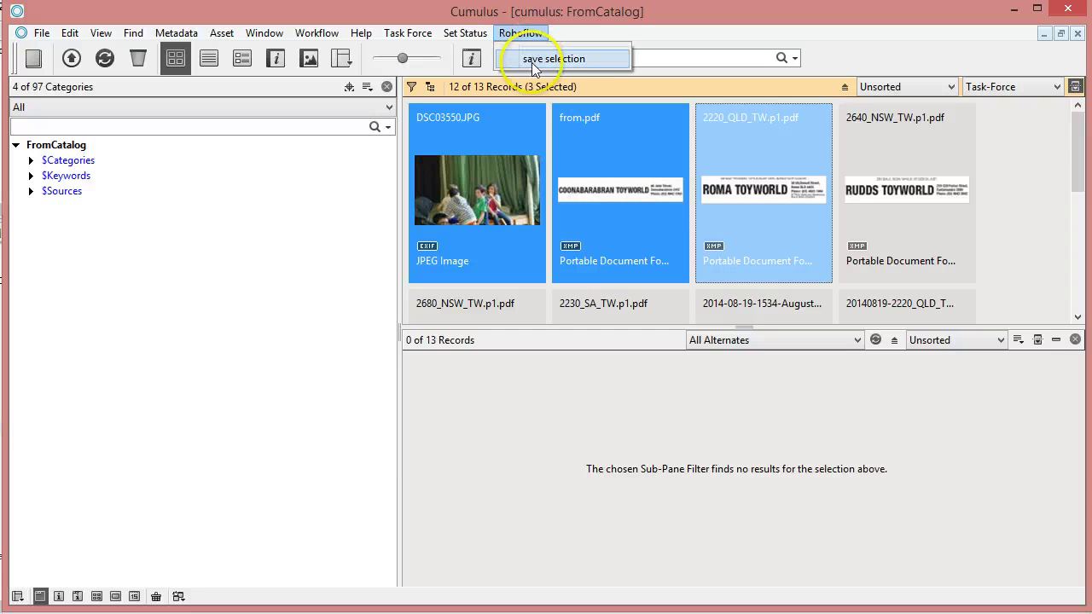
pyautogui.click(539, 64)
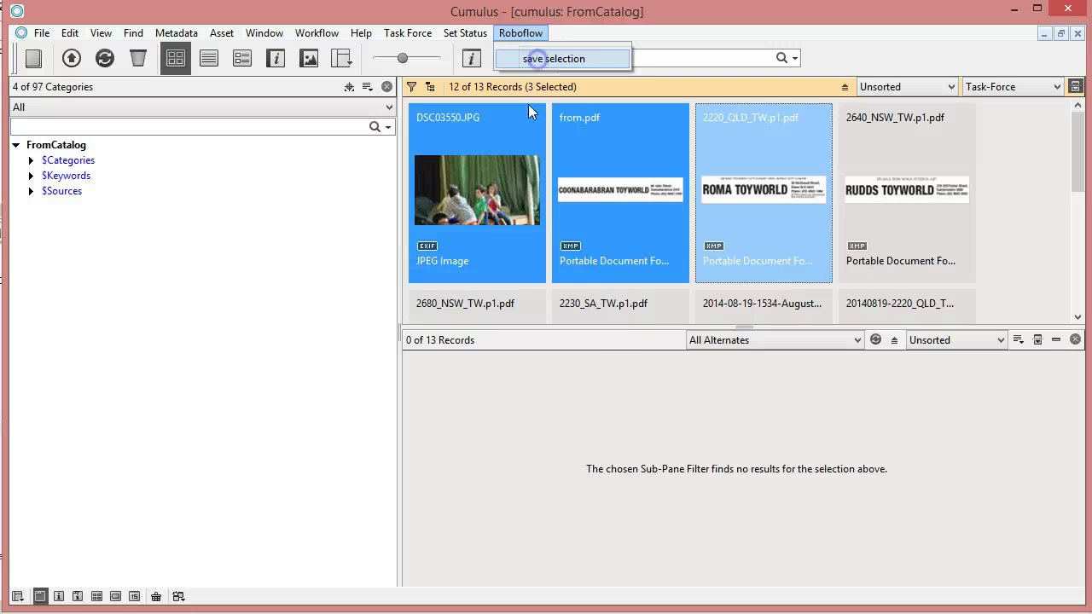
pyautogui.click(513, 343)
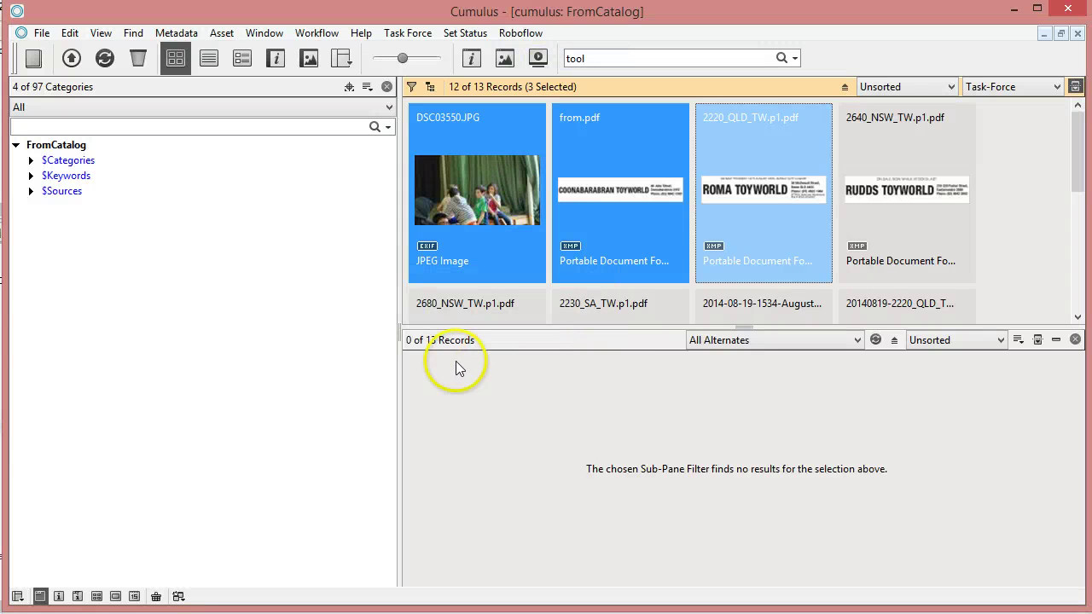
# Switch to the TaskForce folder in File Explorer and examine the request data of 20140915-122748332.xml in the web browser
pyautogui.moveTo(111, 610)
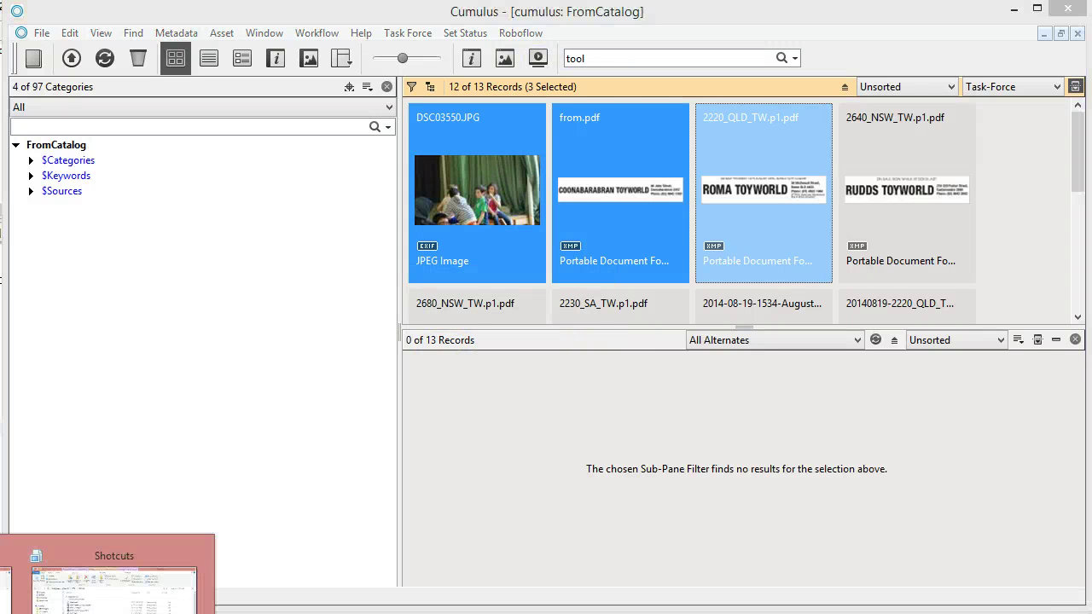
pyautogui.click(114, 589)
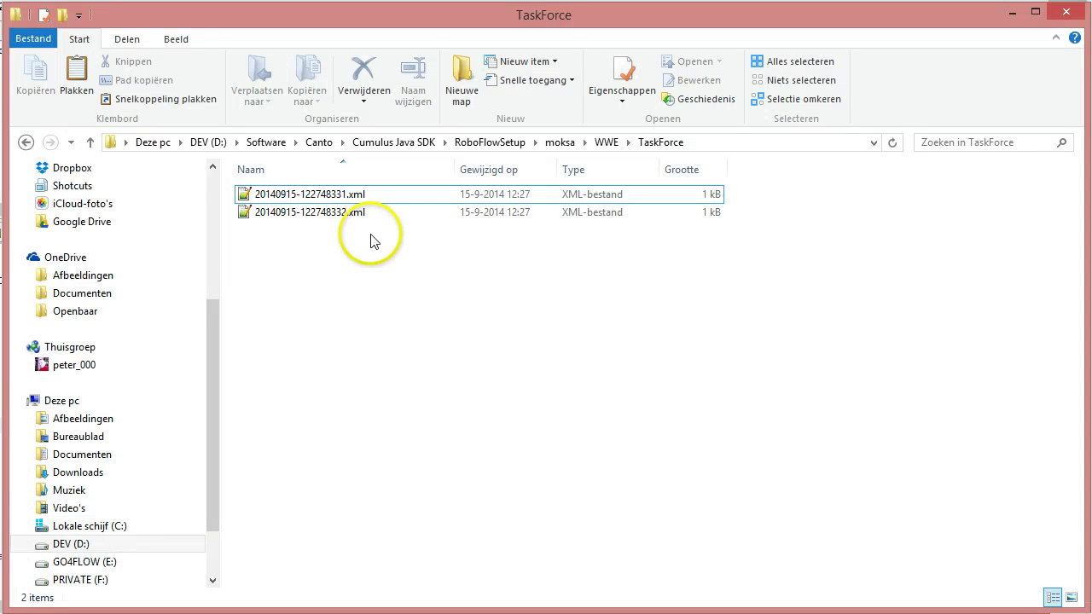
pyautogui.click(269, 195)
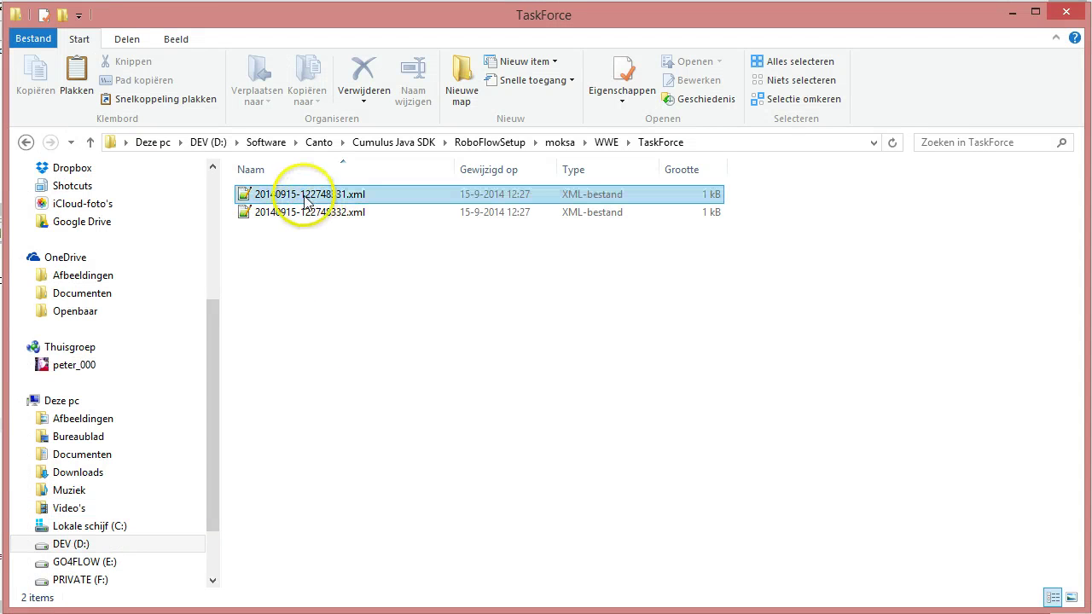
pyautogui.click(246, 215)
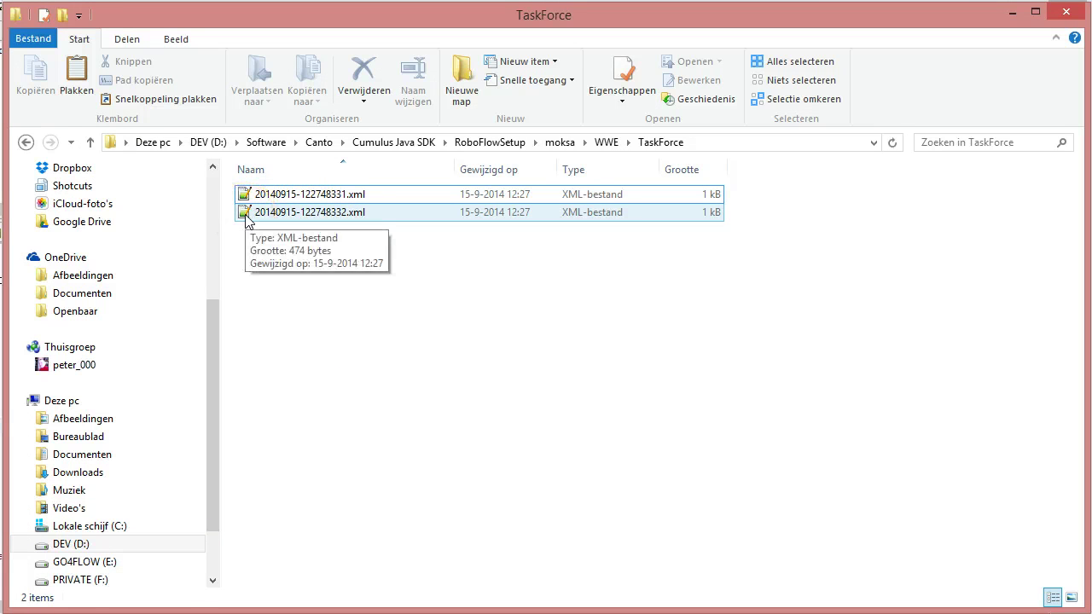
pyautogui.click(245, 219)
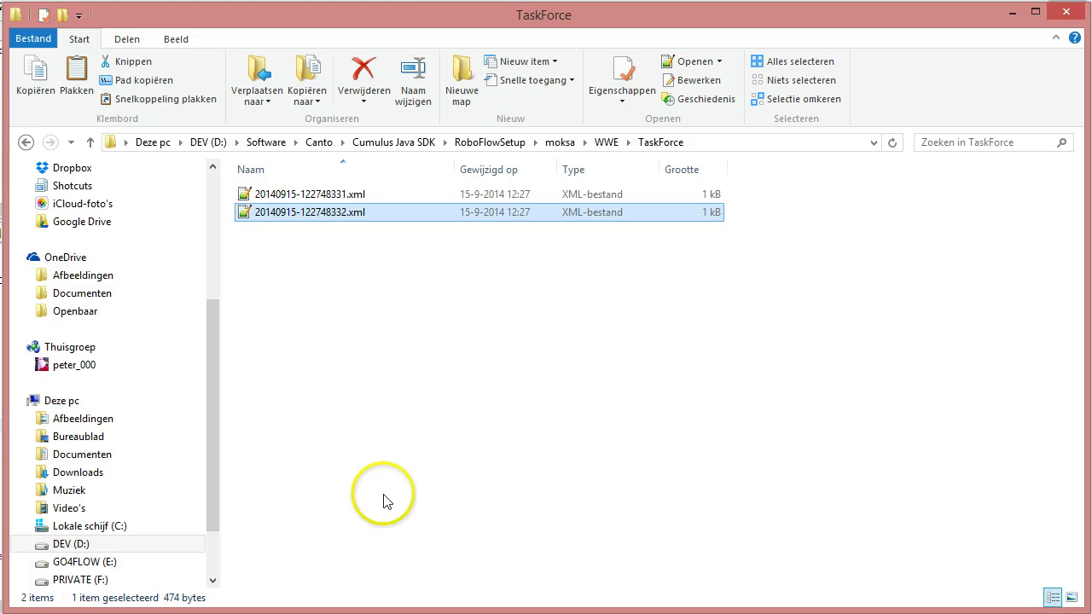
pyautogui.rightClick(249, 219)
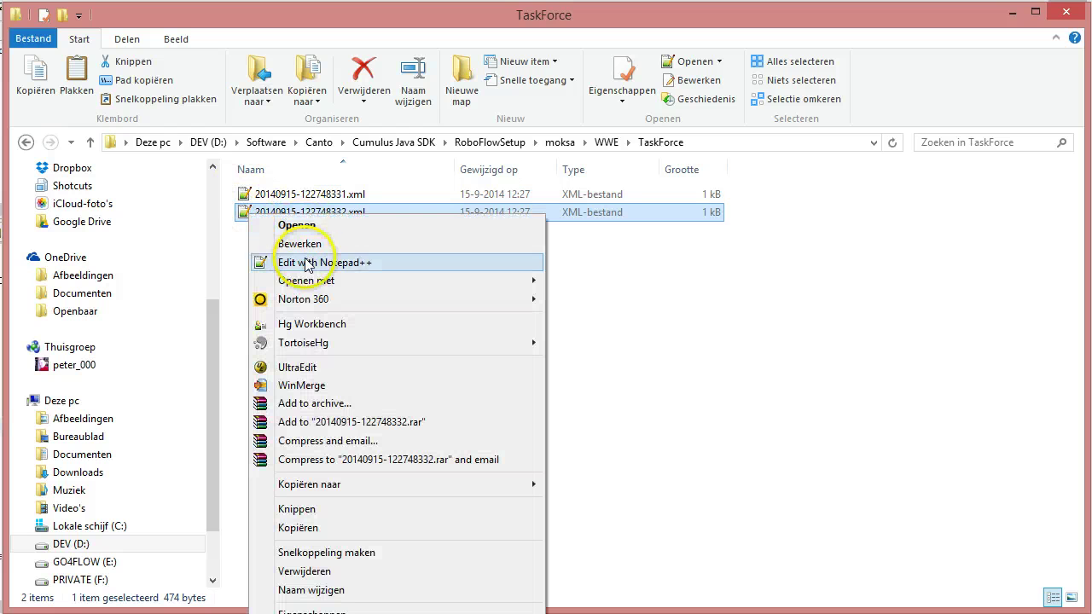
pyautogui.moveTo(520, 285)
pyautogui.click(588, 281)
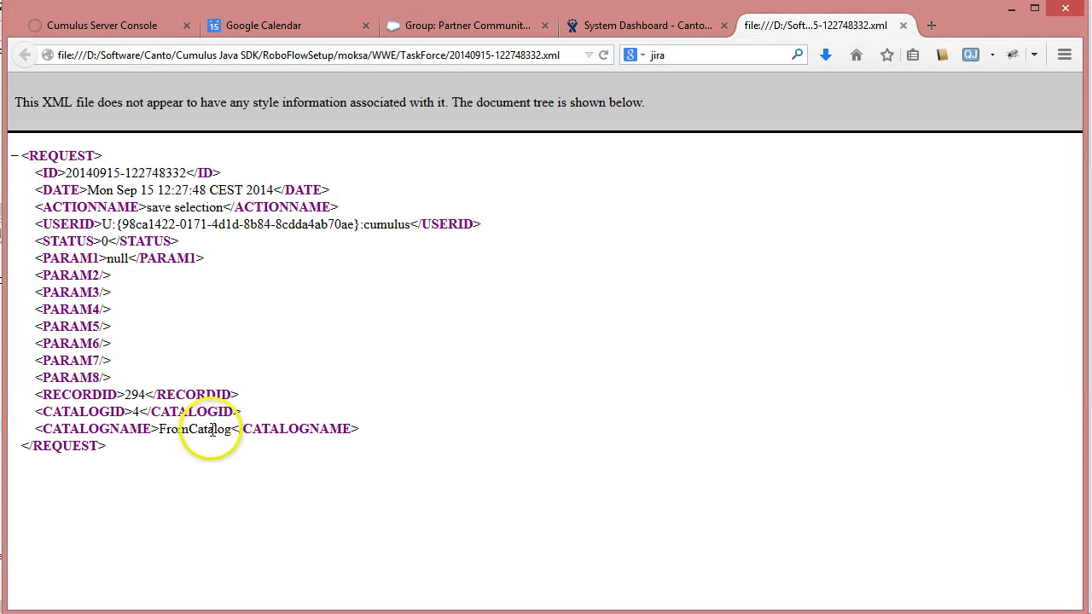
pyautogui.click(903, 25)
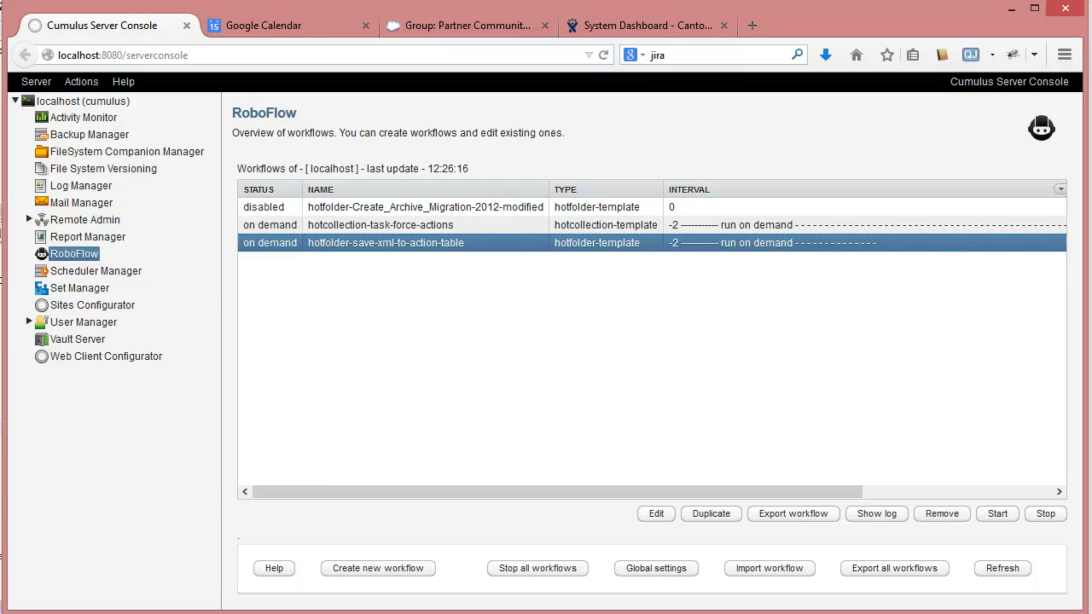
# Return to the Cumulus Server Console and show the parameters of the RoboFlow workflow hotfolder-save-xml-to-action-table
pyautogui.moveTo(534, 612)
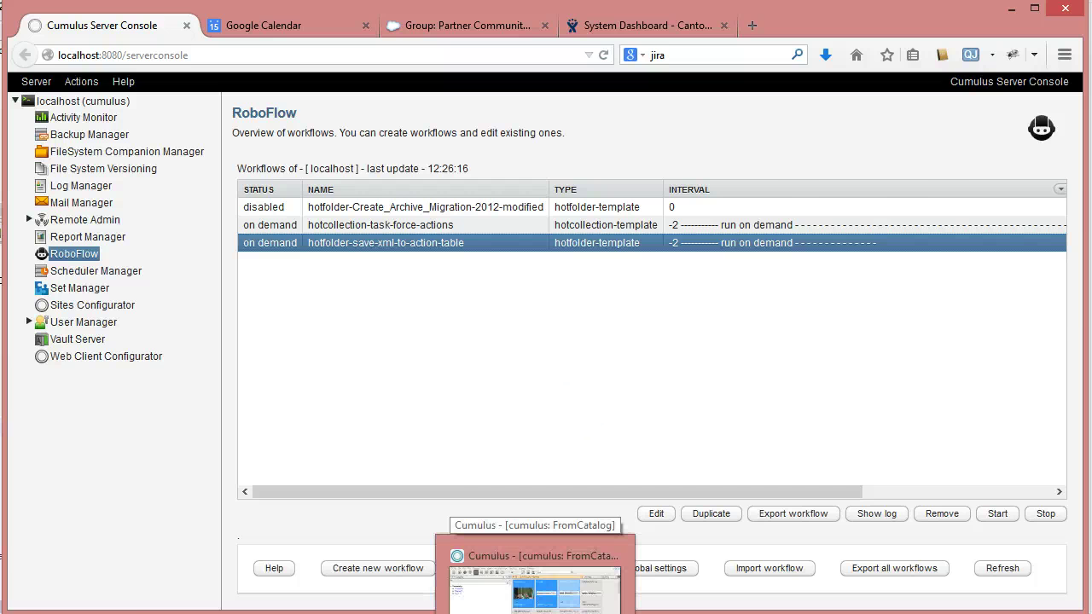
pyautogui.click(534, 589)
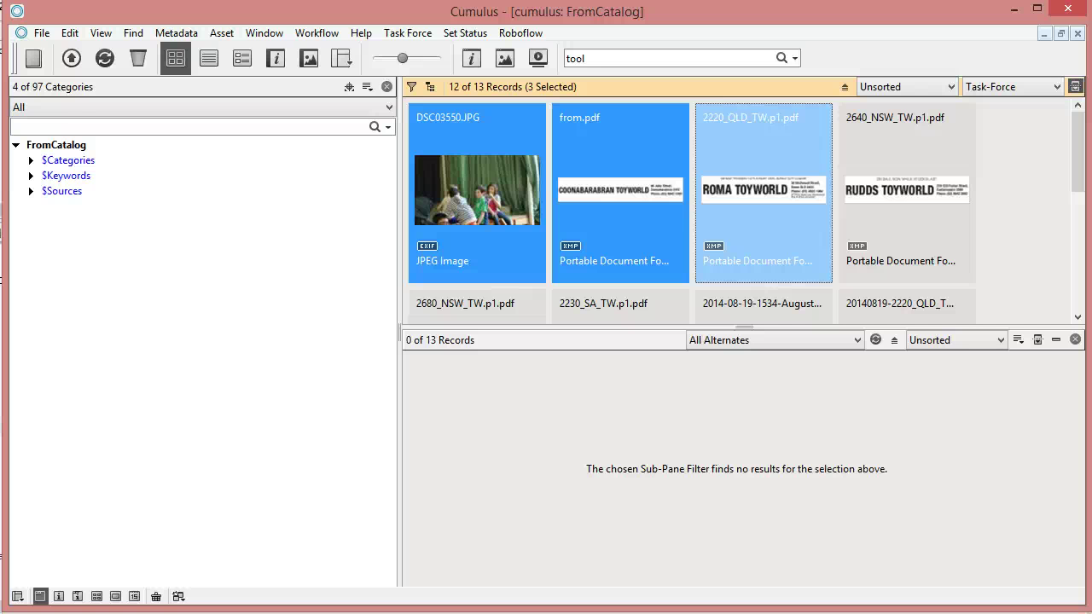
pyautogui.moveTo(73, 613)
pyautogui.click(72, 568)
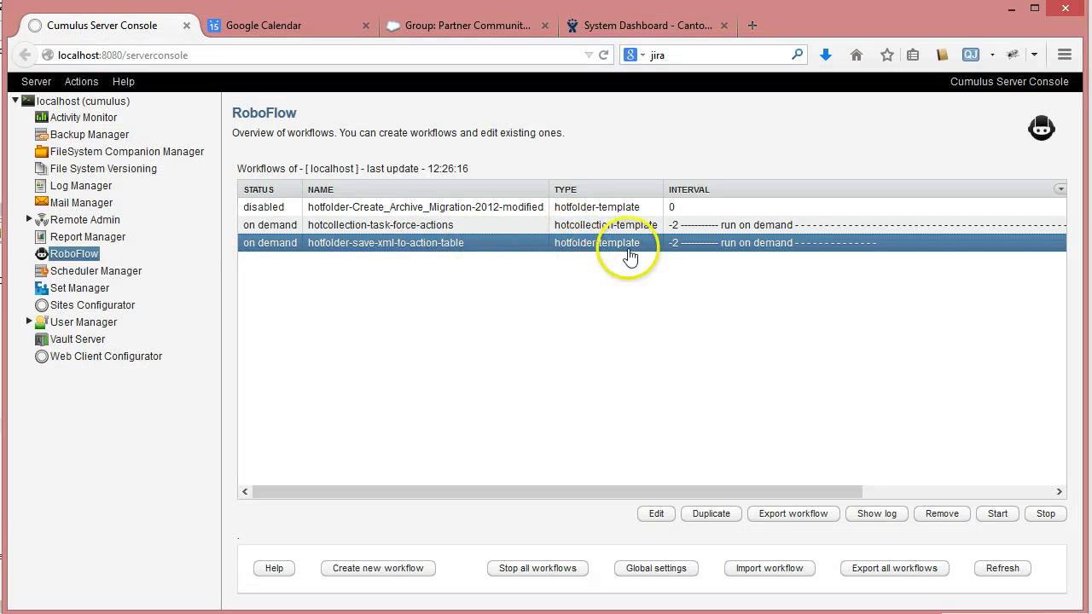
pyautogui.doubleClick(450, 247)
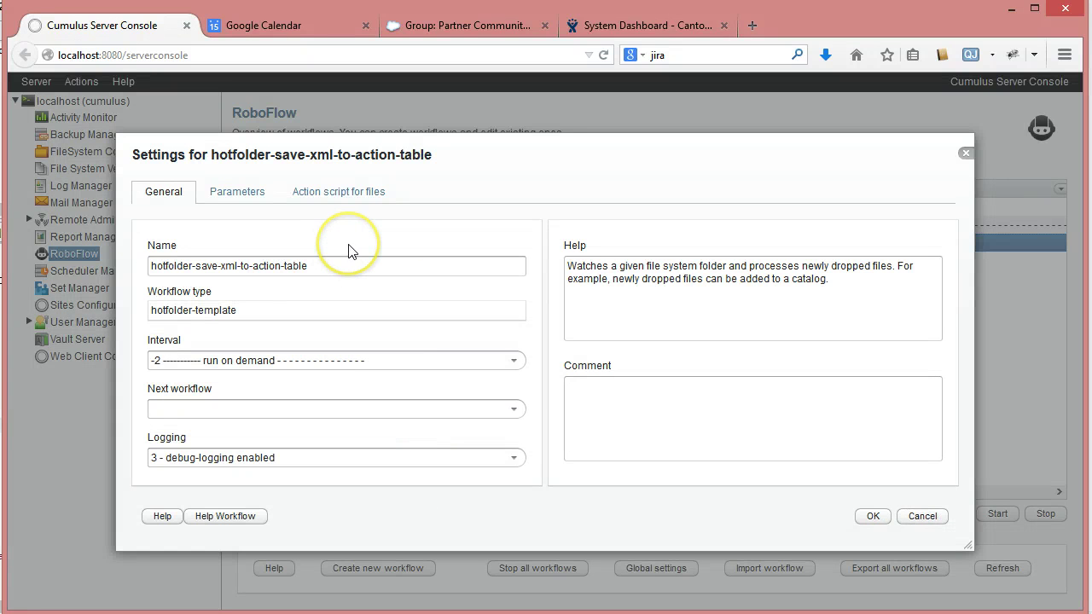
pyautogui.click(238, 194)
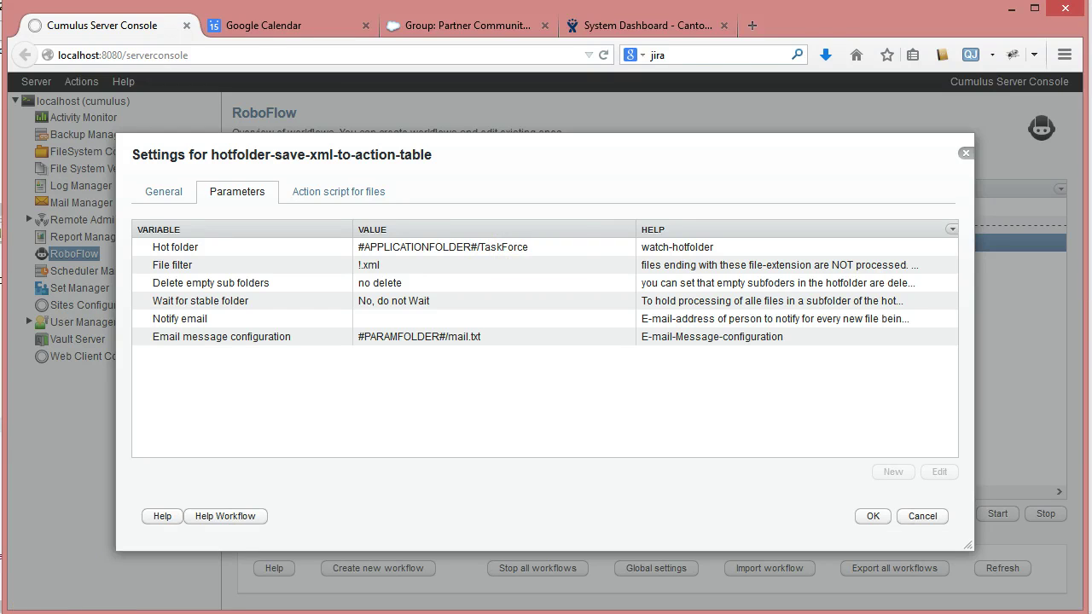
# Compare the workflow's hot folder with the TaskForce folder in File Explorer, and read the help for the File filter parameter
pyautogui.moveTo(108, 613)
pyautogui.click(113, 588)
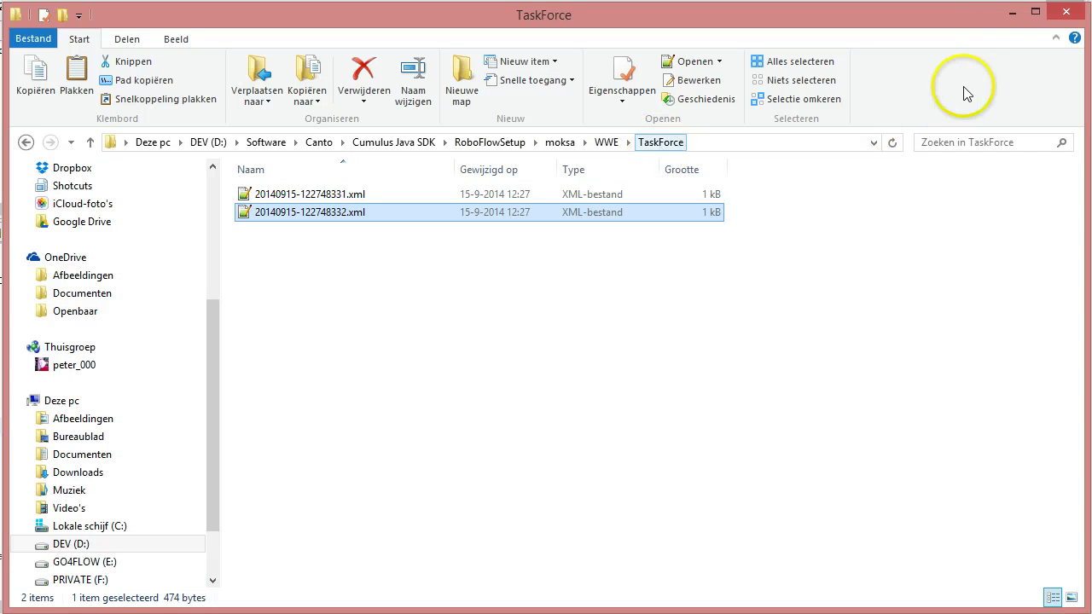
pyautogui.click(1009, 14)
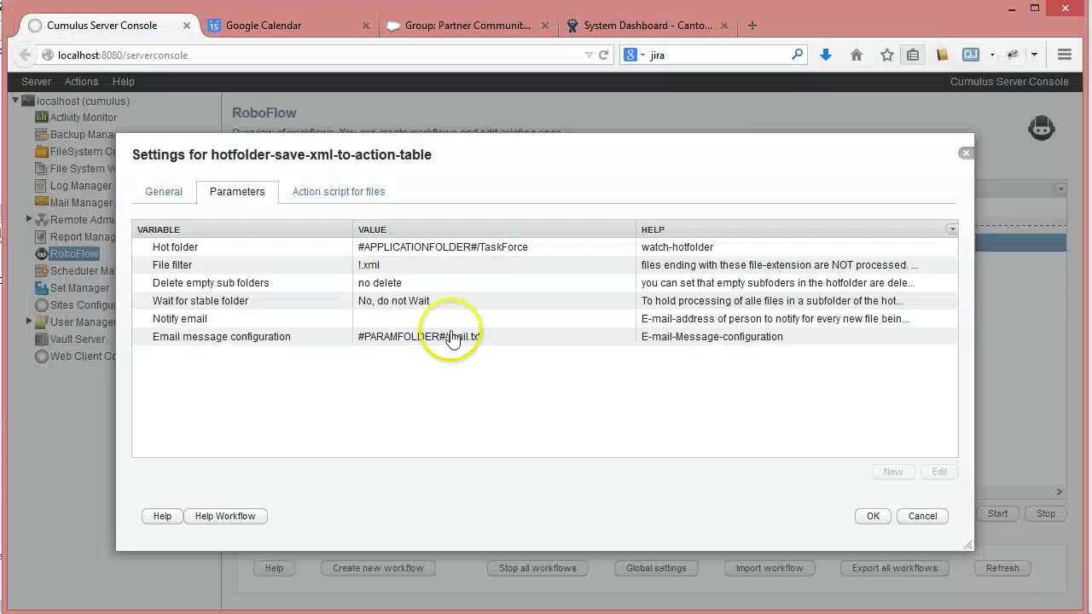
pyautogui.click(409, 267)
pyautogui.click(361, 271)
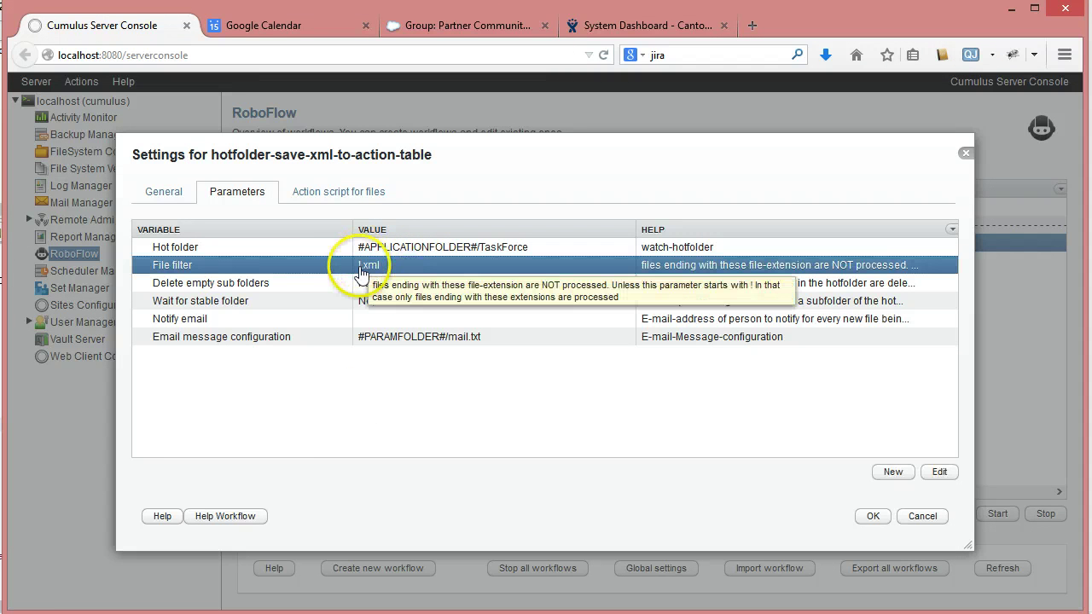
# Examine the settings of the first store-text action in the workflow's action script for files
pyautogui.click(317, 193)
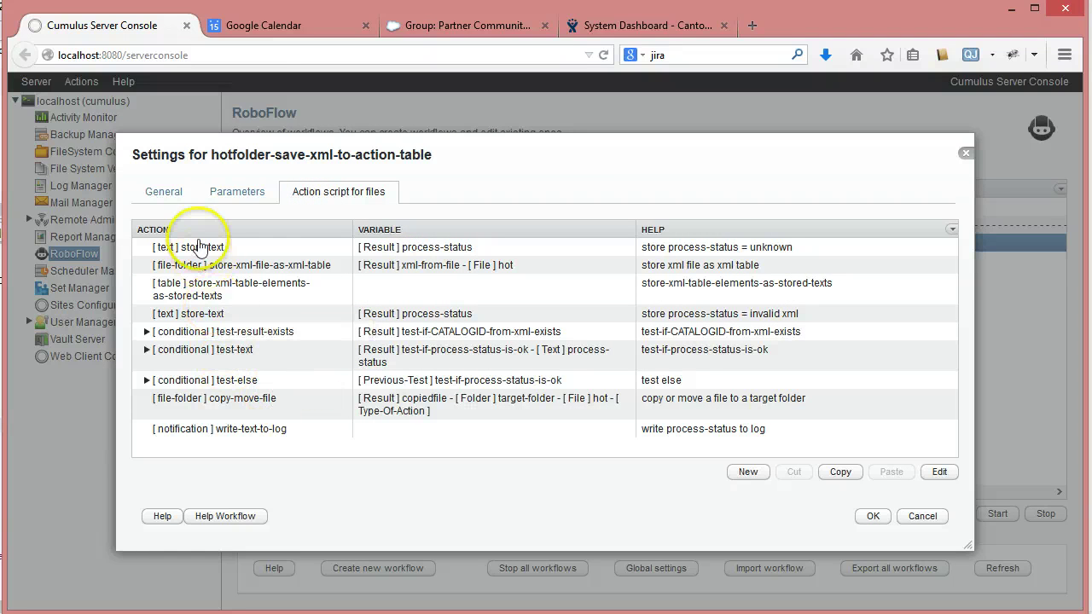
pyautogui.click(202, 247)
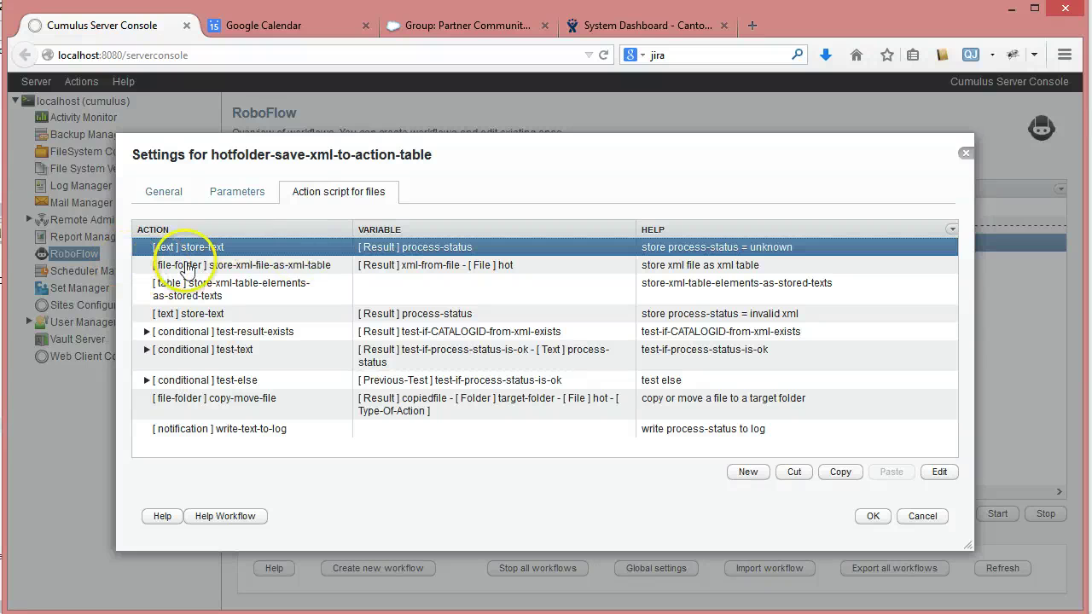
pyautogui.doubleClick(424, 253)
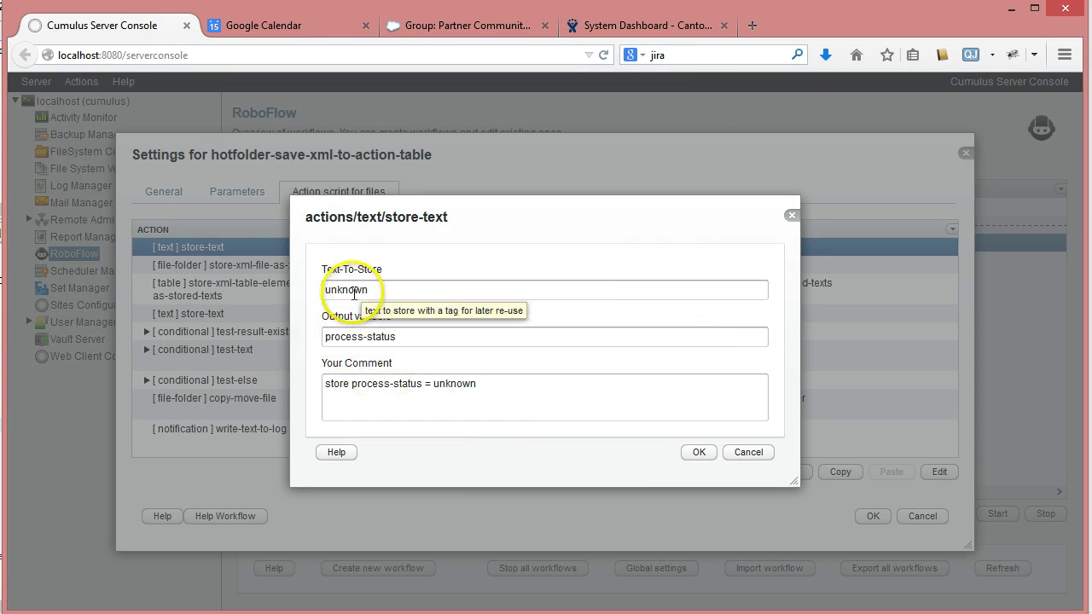
pyautogui.click(792, 215)
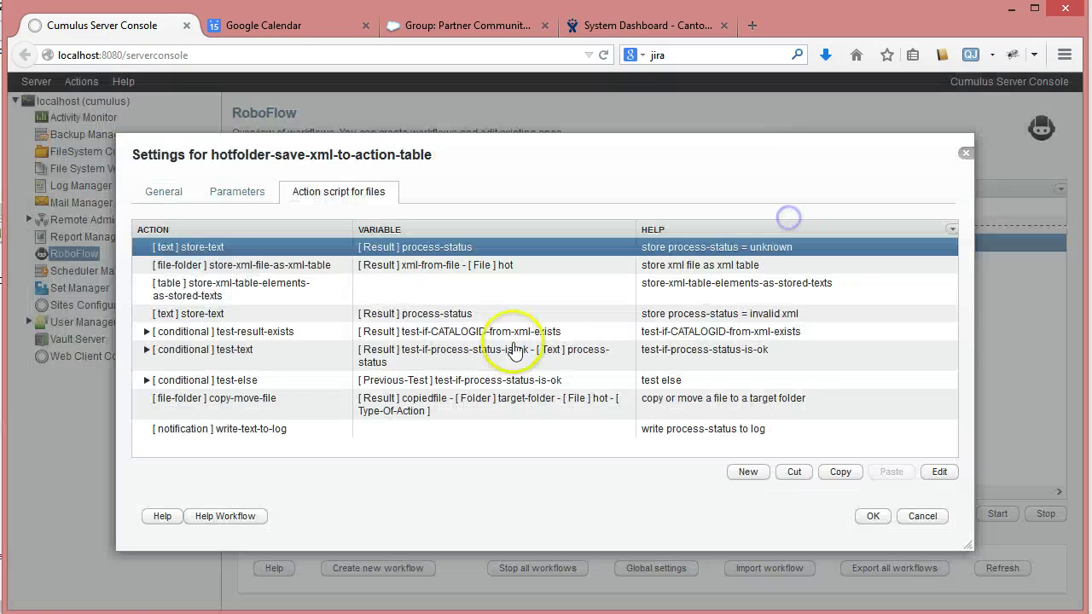
# Examine the input file variable and output variable of the store-xml-file-as-xml-table action
pyautogui.click(237, 271)
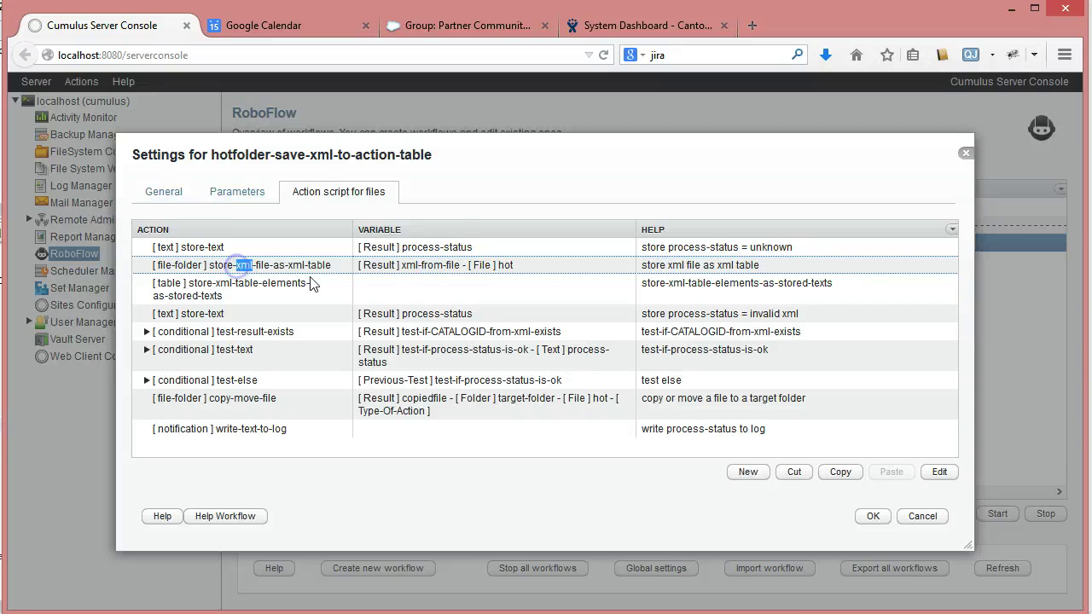
pyautogui.doubleClick(237, 271)
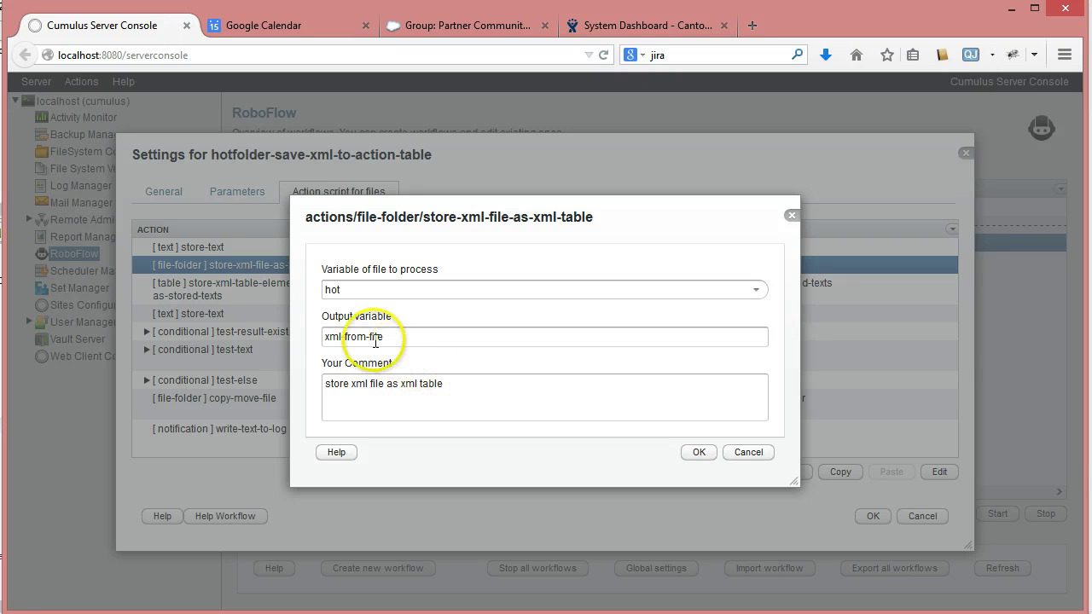
pyautogui.click(749, 455)
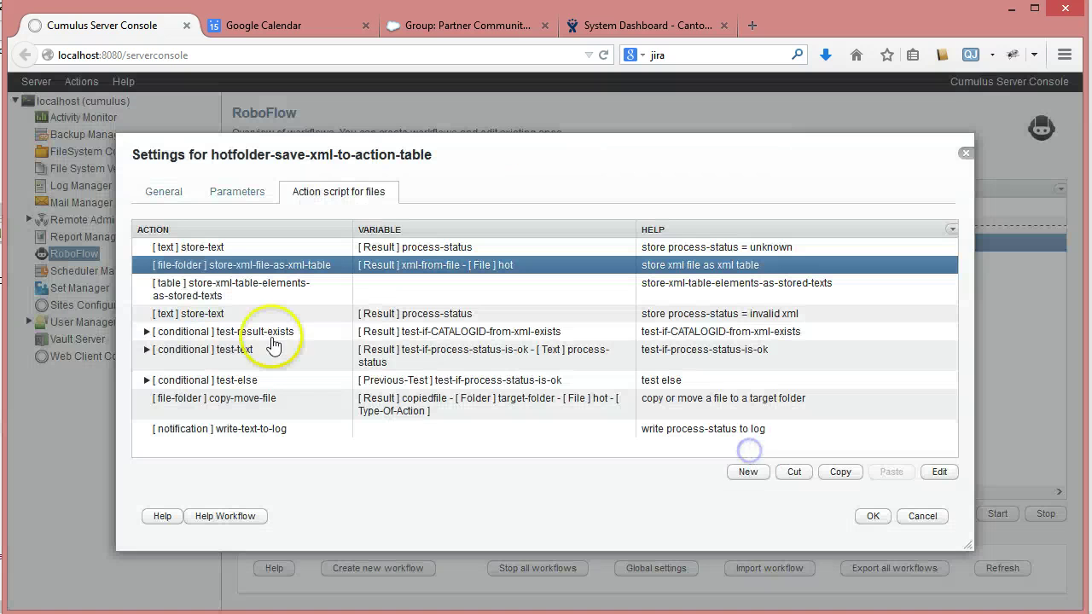
# Examine the settings of the store-xml-table-elements-as-stored-texts action and of the store-text action that stores invalid xml
pyautogui.doubleClick(220, 289)
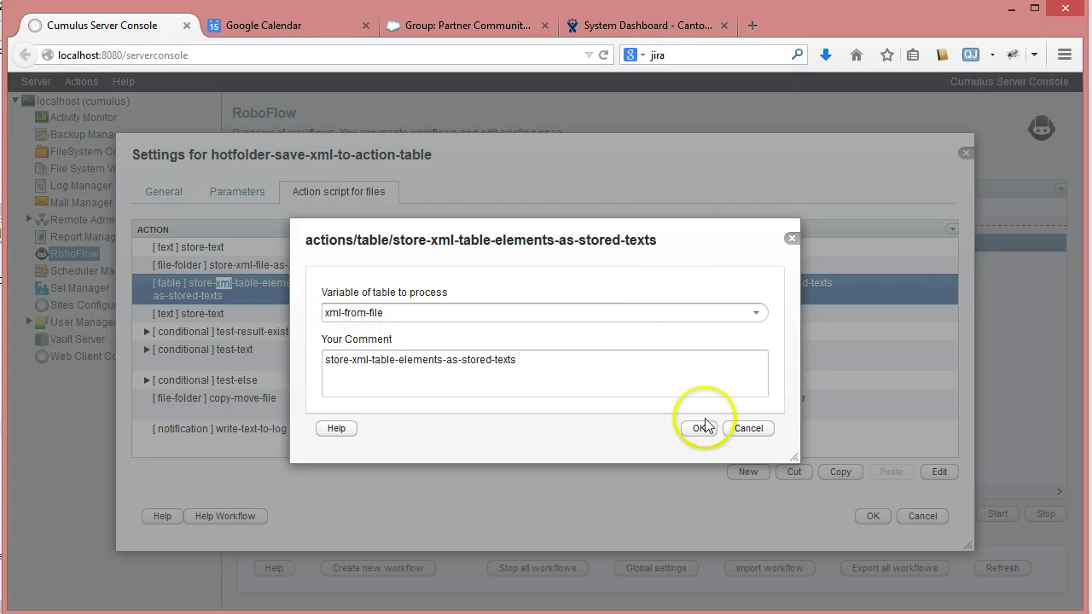
pyautogui.click(748, 428)
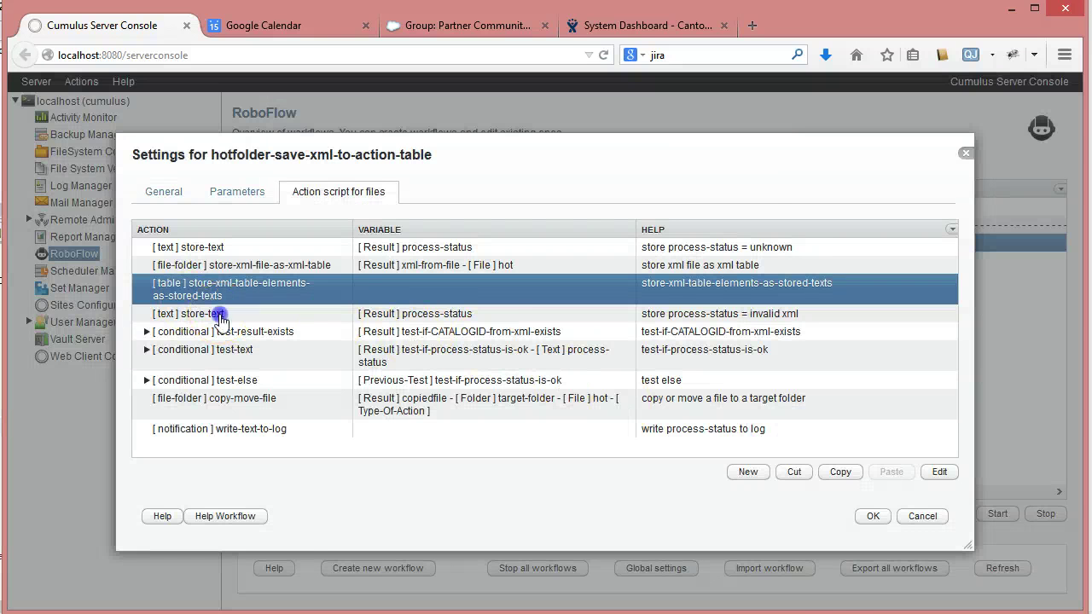
pyautogui.click(220, 317)
pyautogui.doubleClick(220, 315)
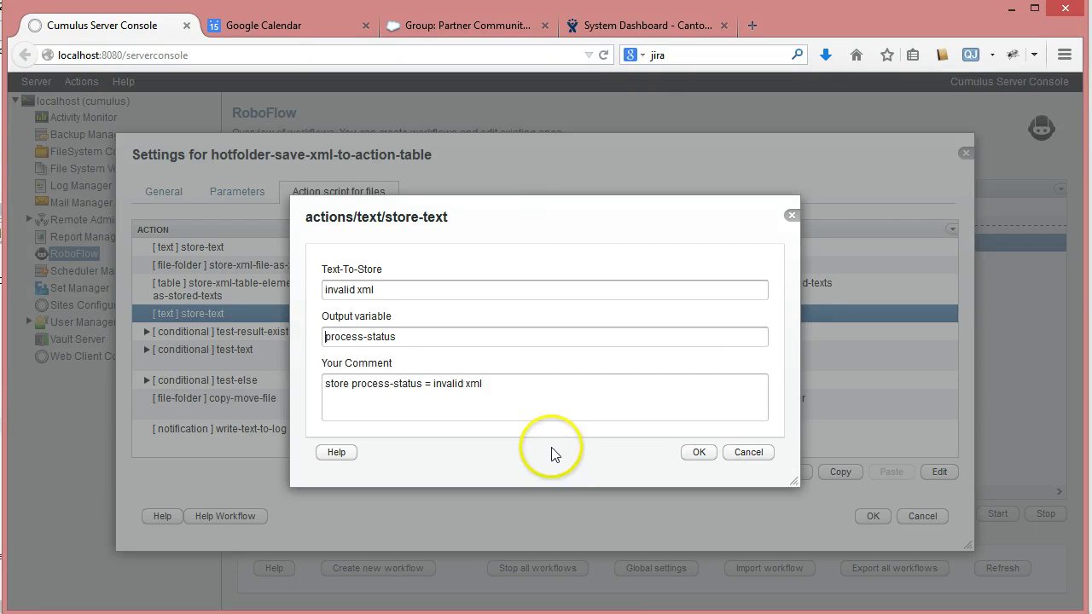
pyautogui.moveTo(400, 341)
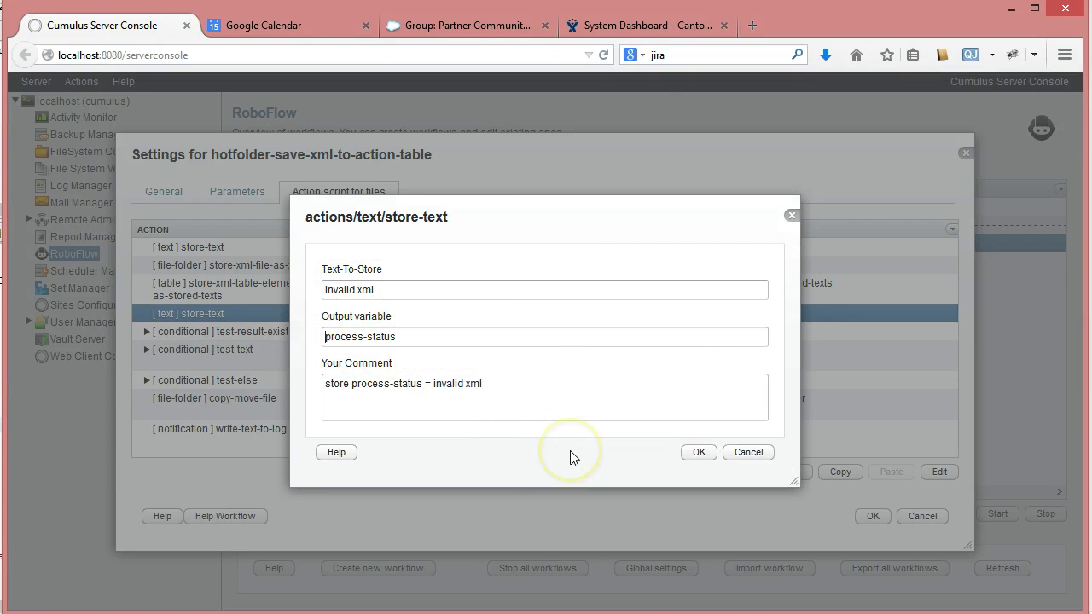
pyautogui.click(762, 452)
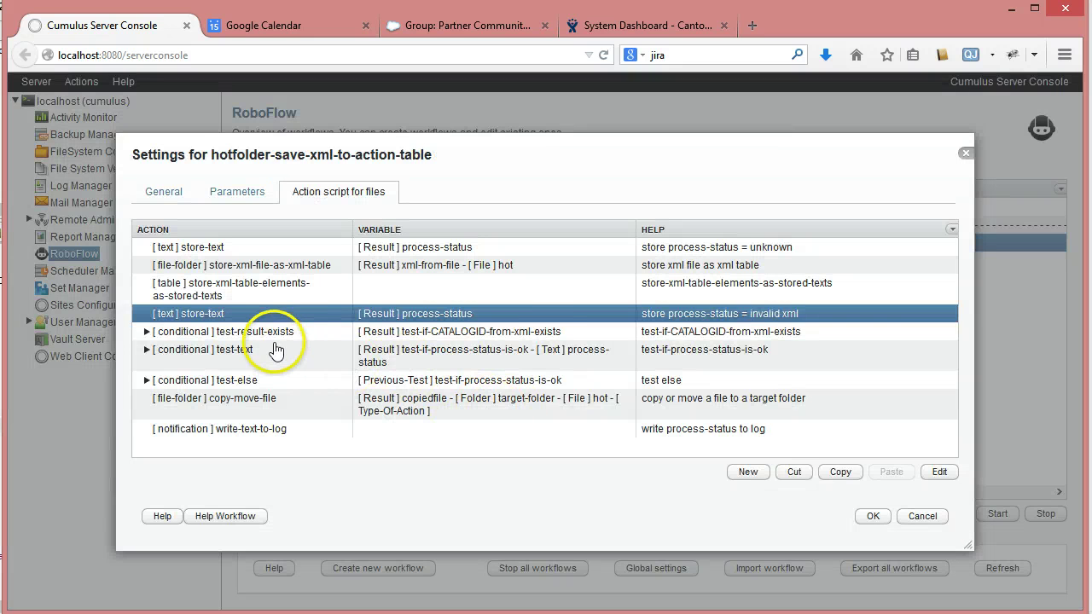
# Expand the test-if-CATALOGID-from-xml-exists condition, and open 20140915-122748332.xml from the TaskForce folder in the web browser
pyautogui.click(275, 335)
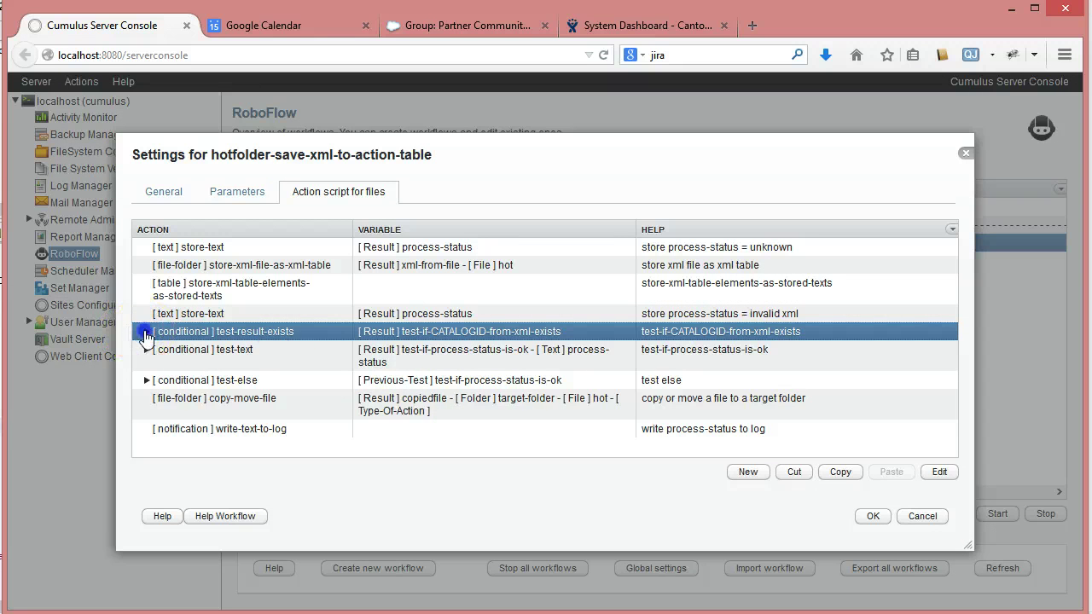
pyautogui.click(146, 332)
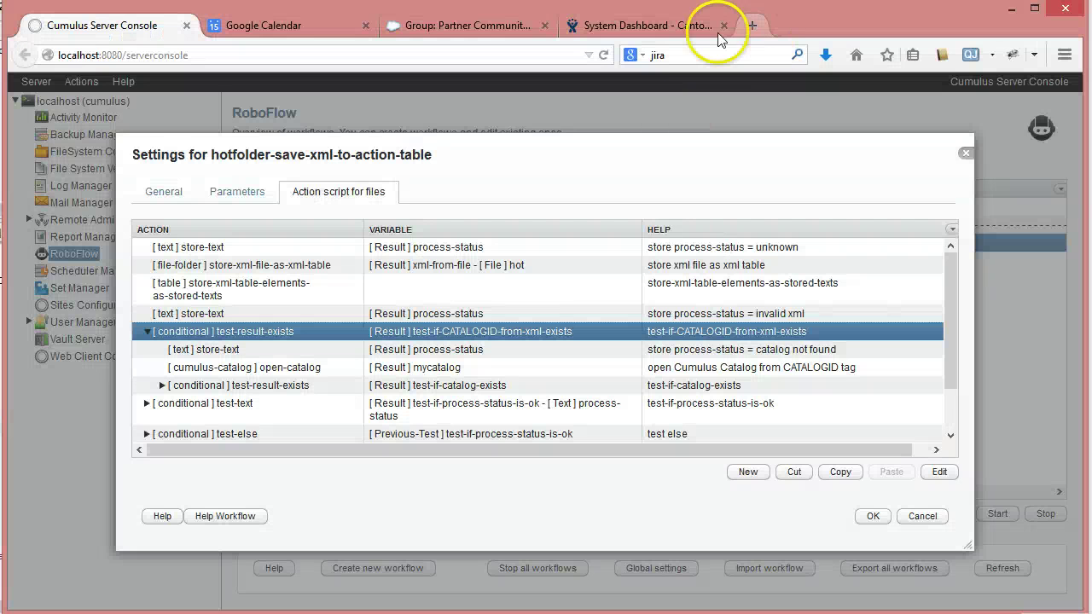
pyautogui.moveTo(114, 613)
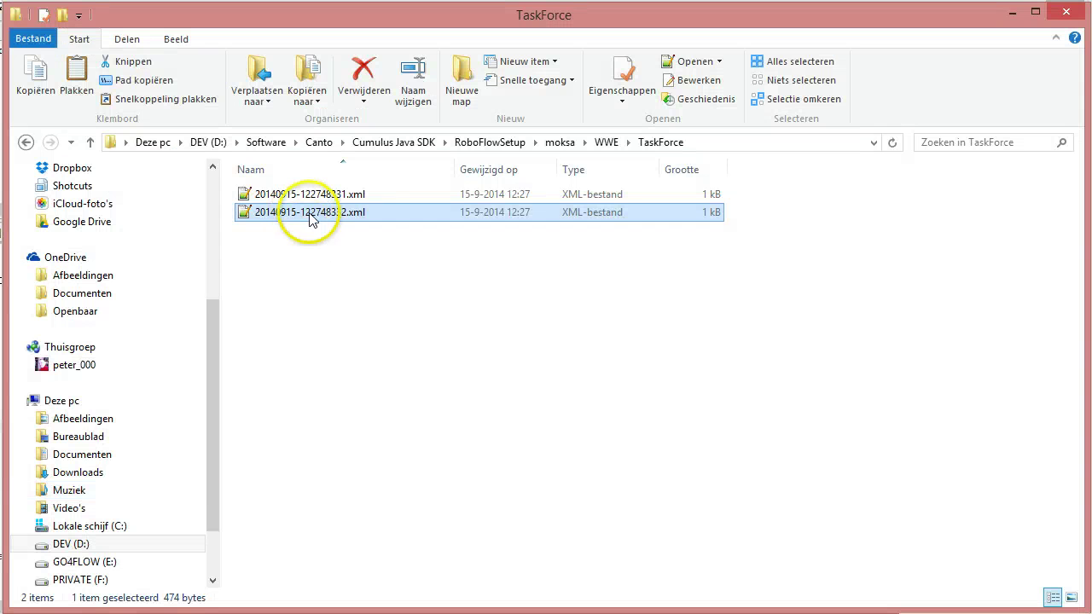
pyautogui.rightClick(309, 212)
pyautogui.moveTo(375, 281)
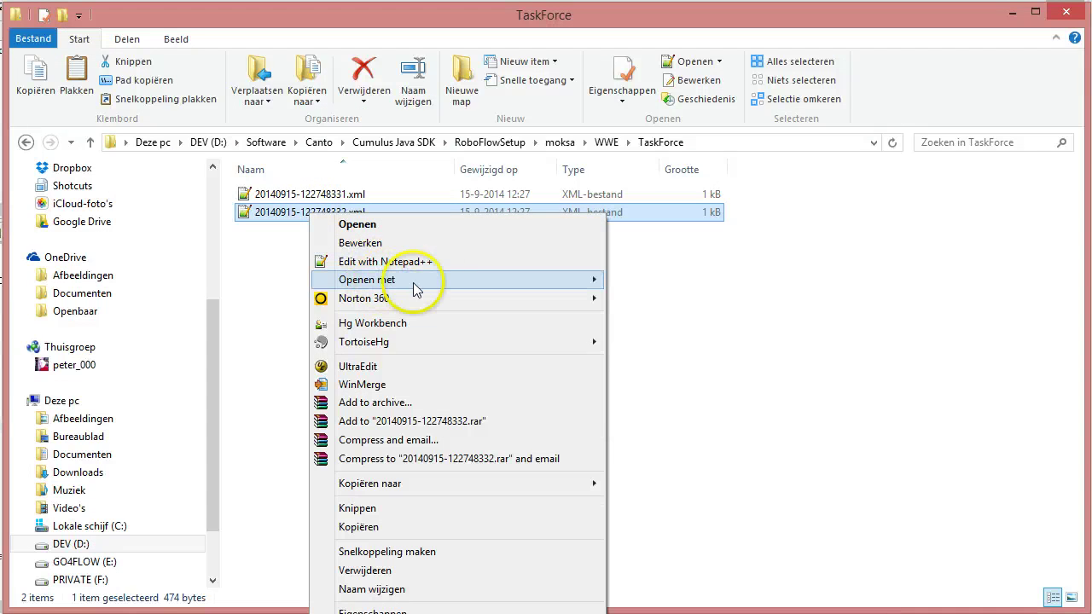
pyautogui.click(636, 281)
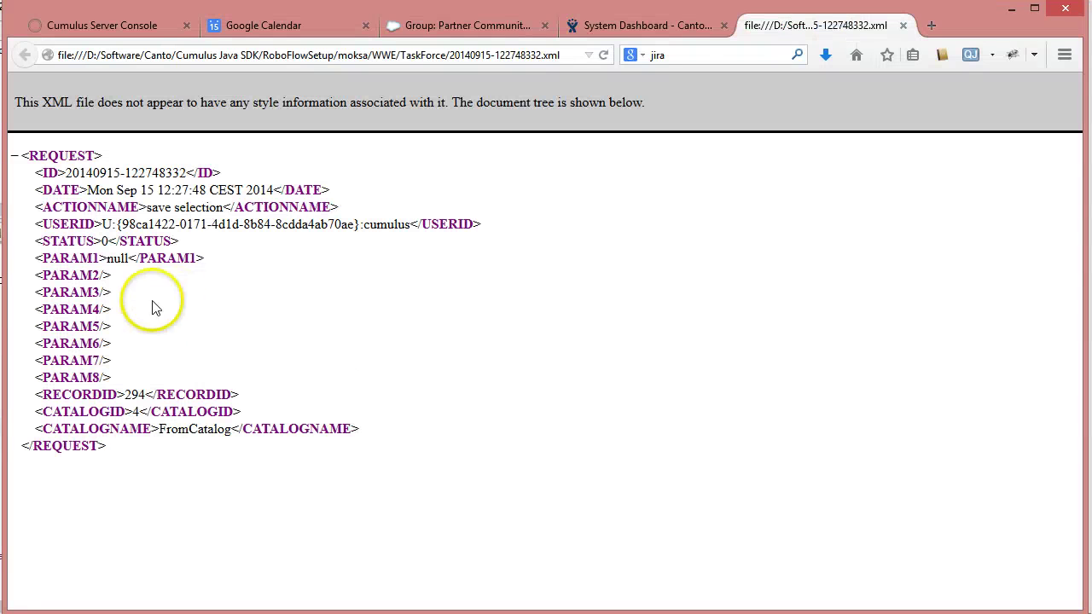
# Locate the CATALOGID, CATALOGNAME and RECORDID elements in the XML request
pyautogui.doubleClick(89, 414)
pyautogui.doubleClick(95, 429)
pyautogui.doubleClick(81, 395)
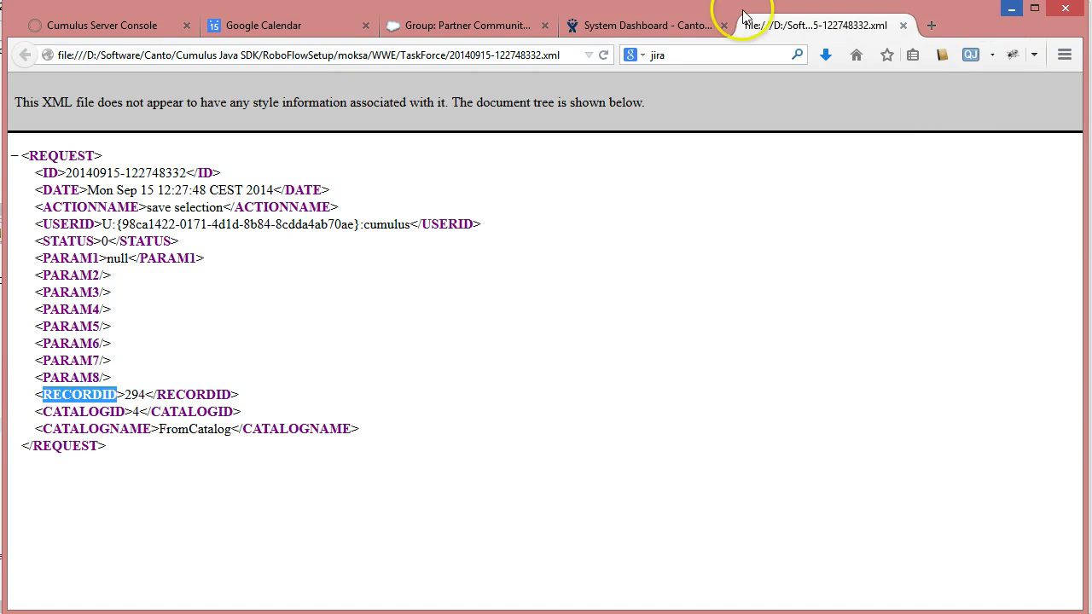
# Return to the Cumulus Server Console and examine the catalog name and output variable of the open-catalog action
pyautogui.click(149, 24)
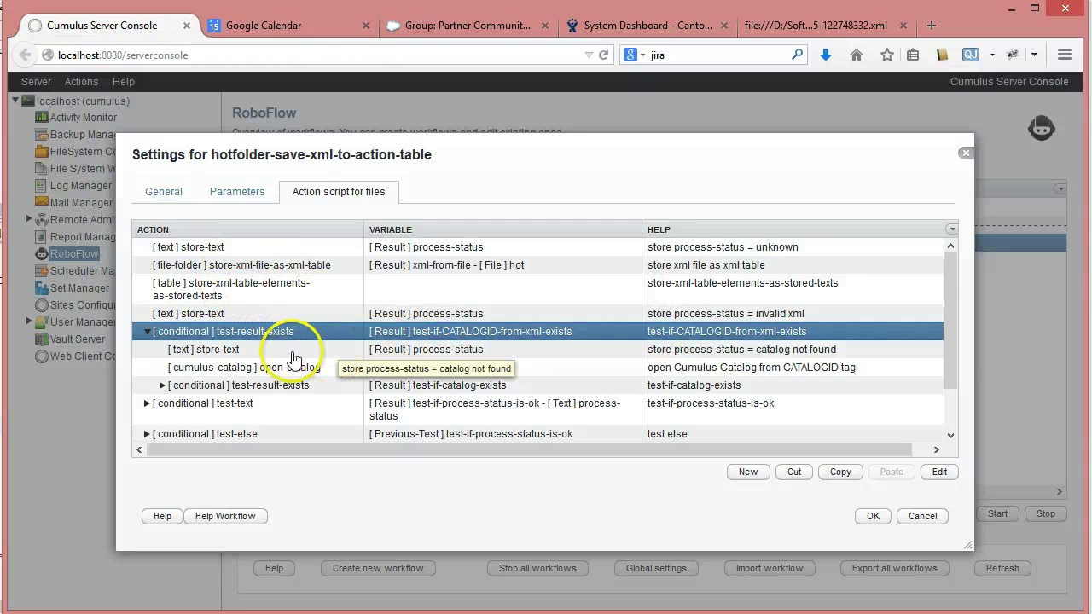
pyautogui.click(245, 351)
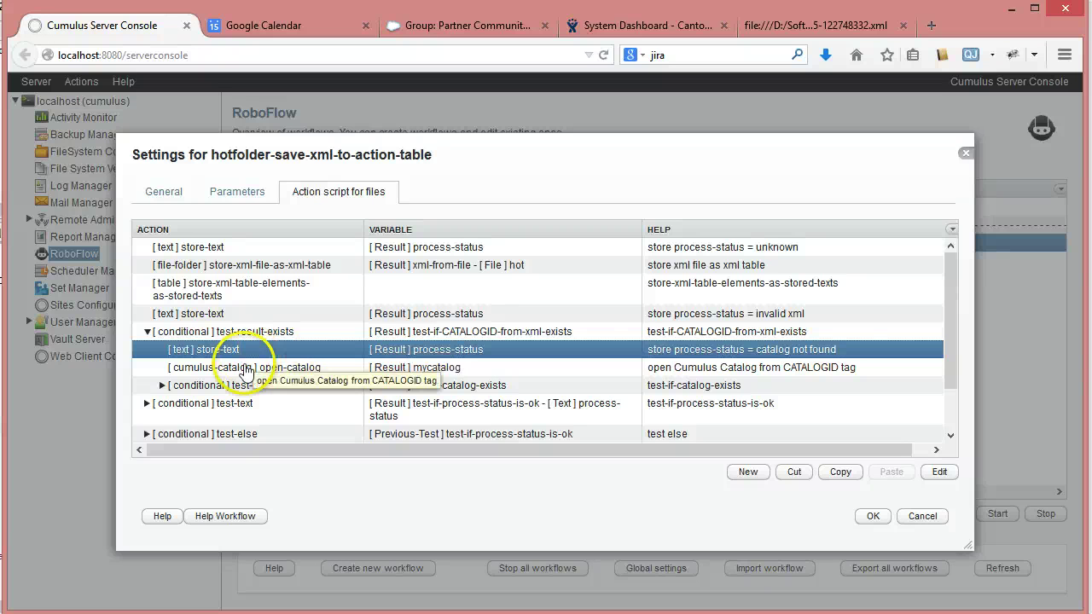
pyautogui.click(247, 368)
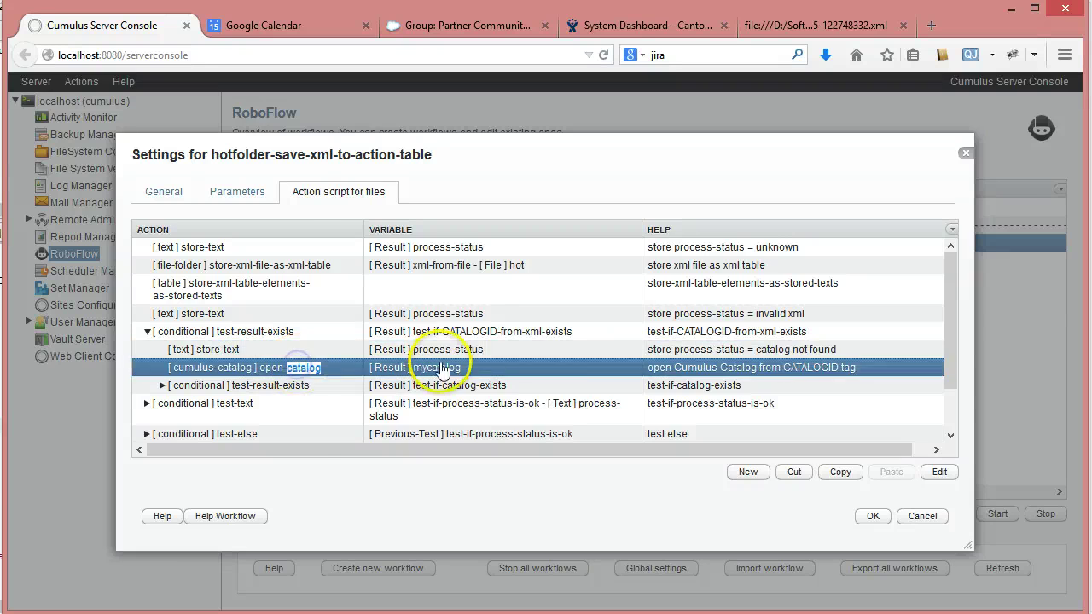
pyautogui.doubleClick(294, 373)
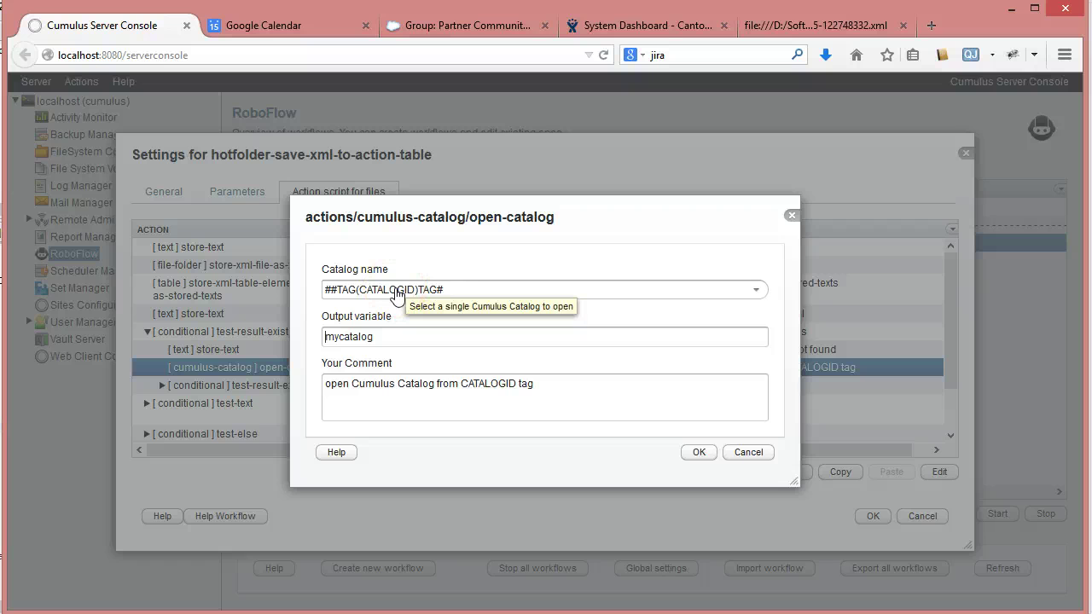
pyautogui.click(389, 335)
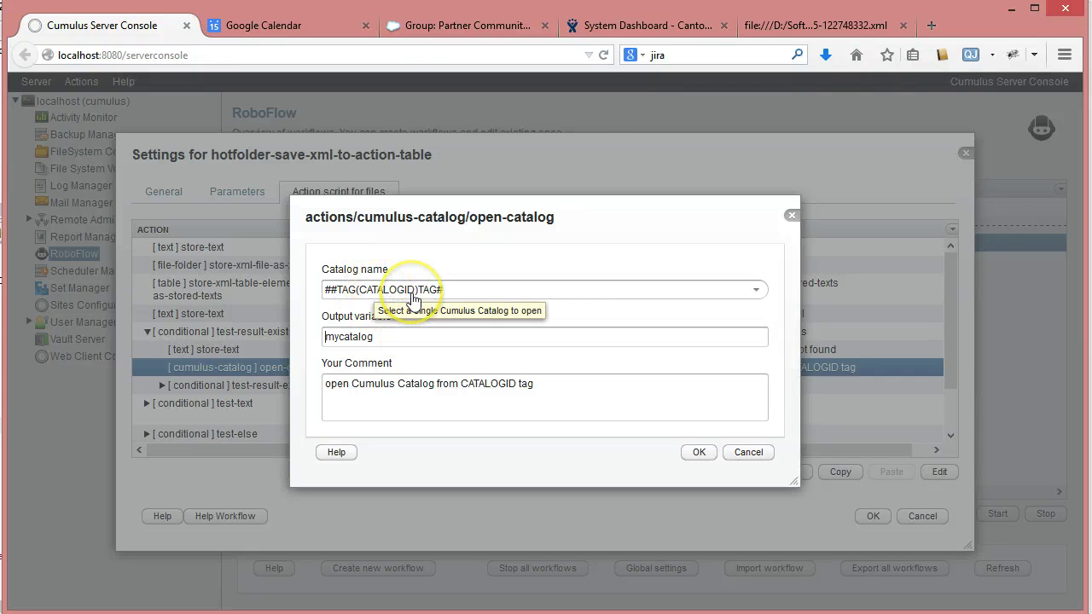
pyautogui.click(324, 290)
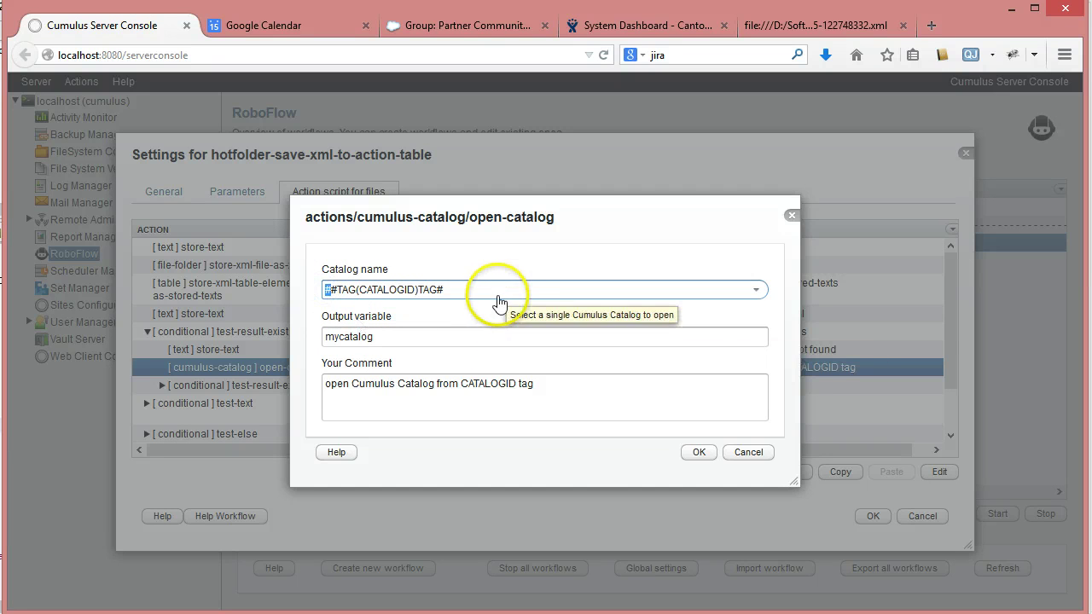
pyautogui.click(461, 344)
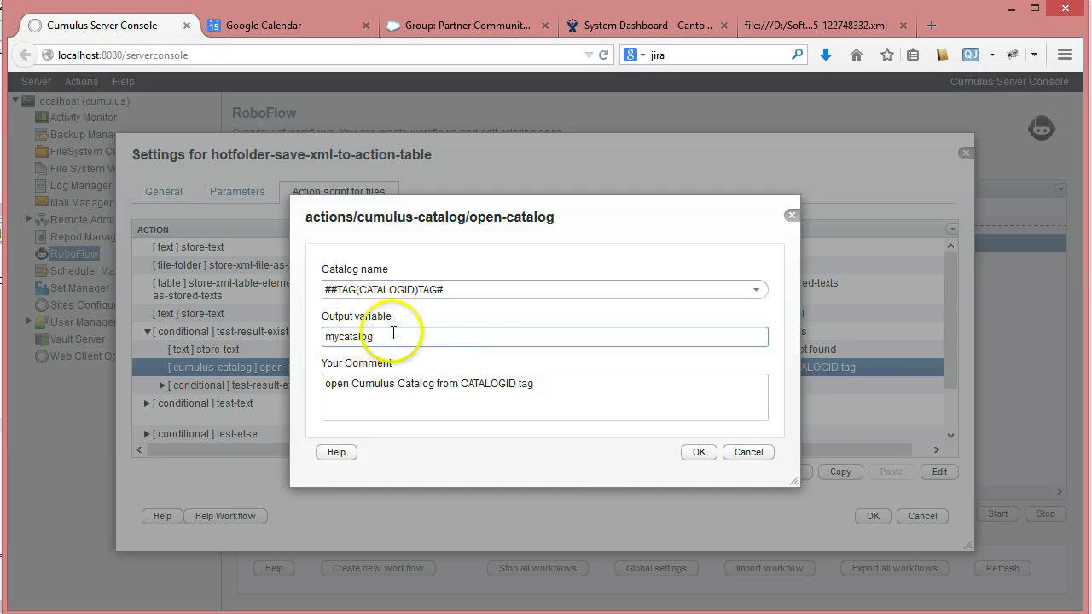
pyautogui.click(746, 454)
# Expand the nested test-if-catalog-exists condition and examine its tested variable, result type and output variable
pyautogui.click(281, 388)
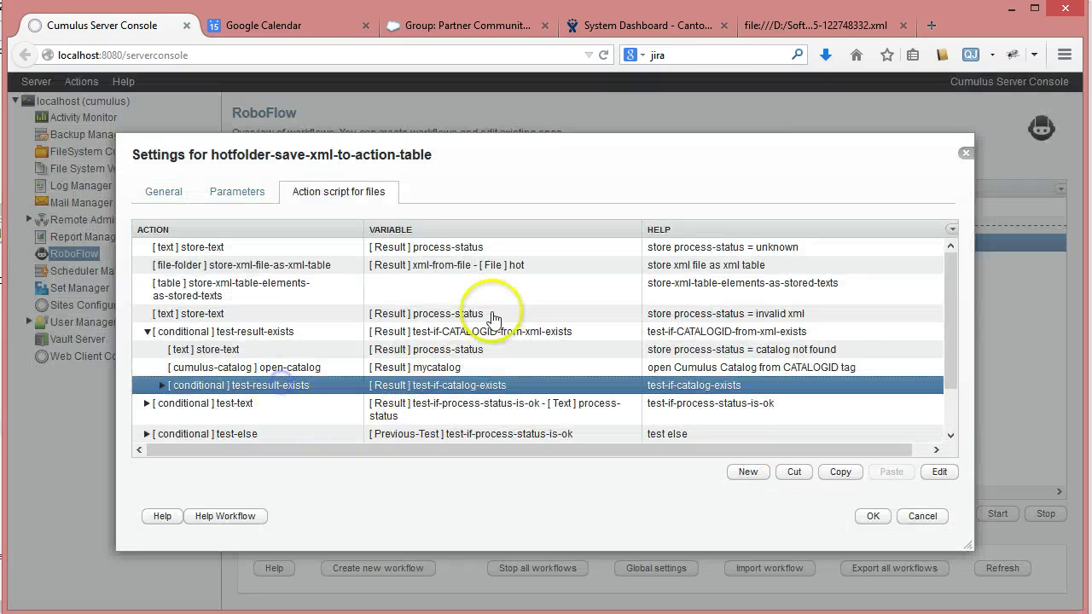
pyautogui.scroll(-3, 487, 309)
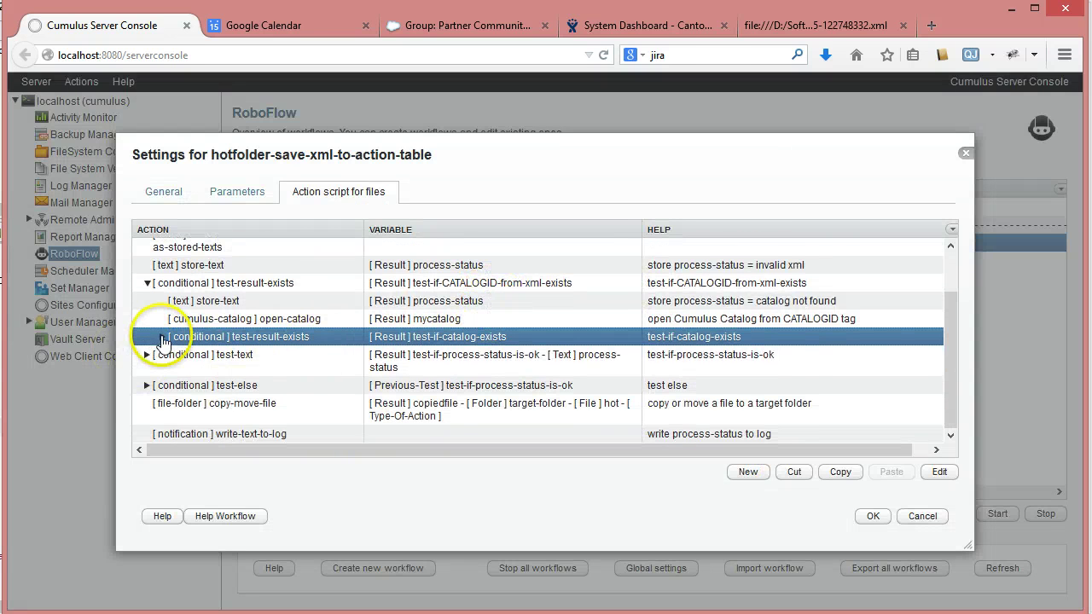
pyautogui.click(159, 339)
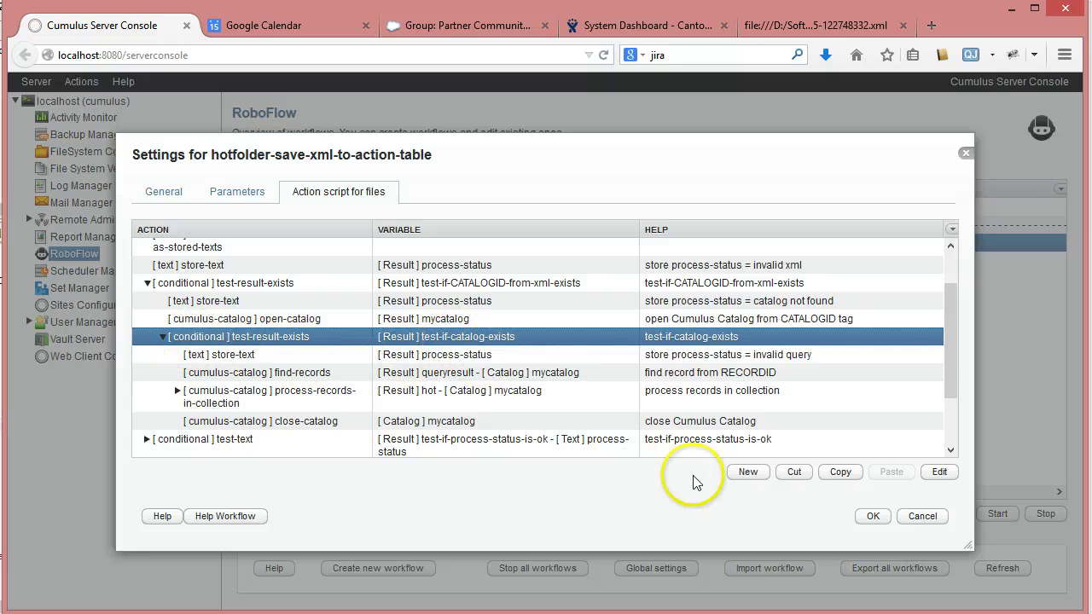
pyautogui.doubleClick(486, 336)
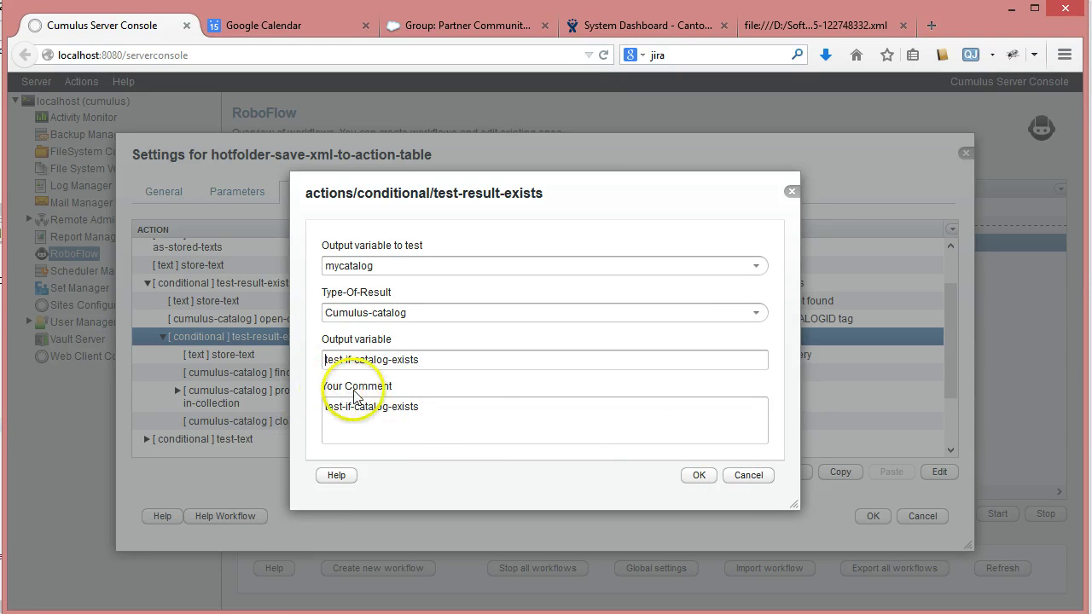
pyautogui.click(751, 475)
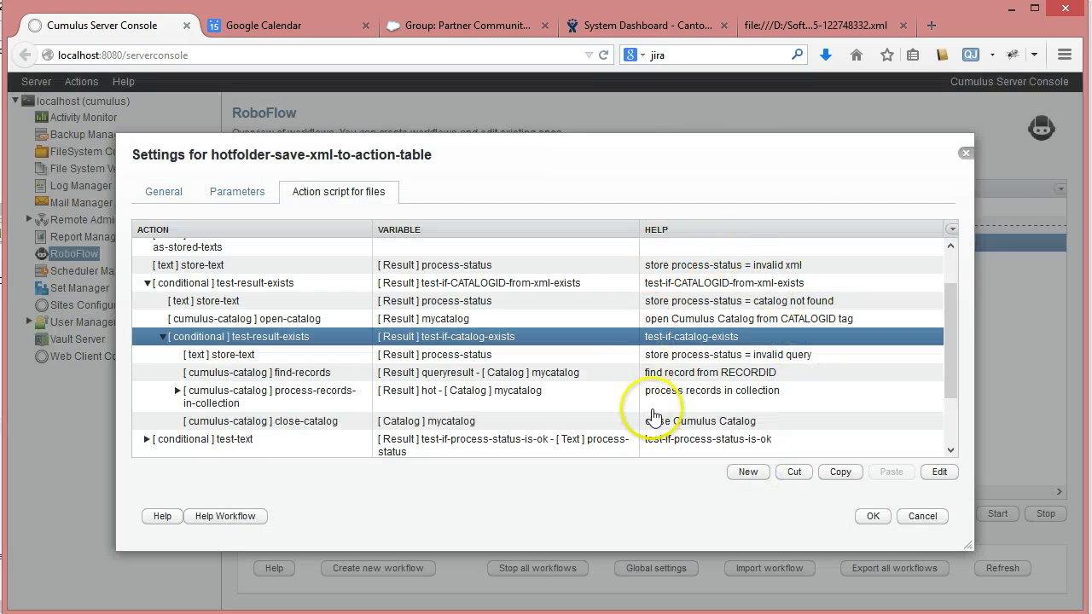
# Examine the record query with its RECORDID tag and the output variable of the find-records action
pyautogui.click(692, 354)
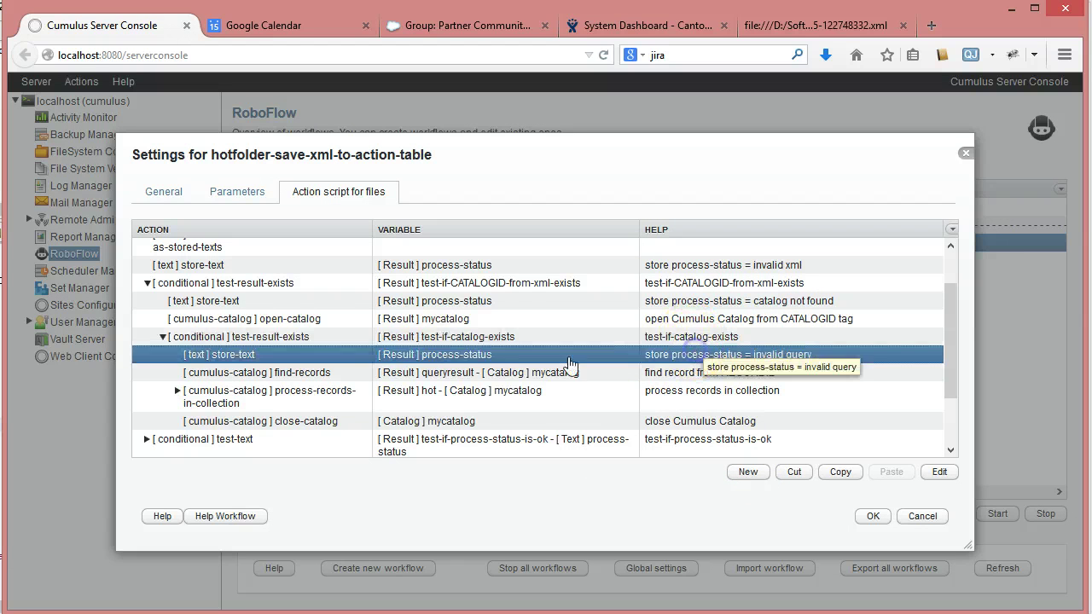
pyautogui.click(241, 378)
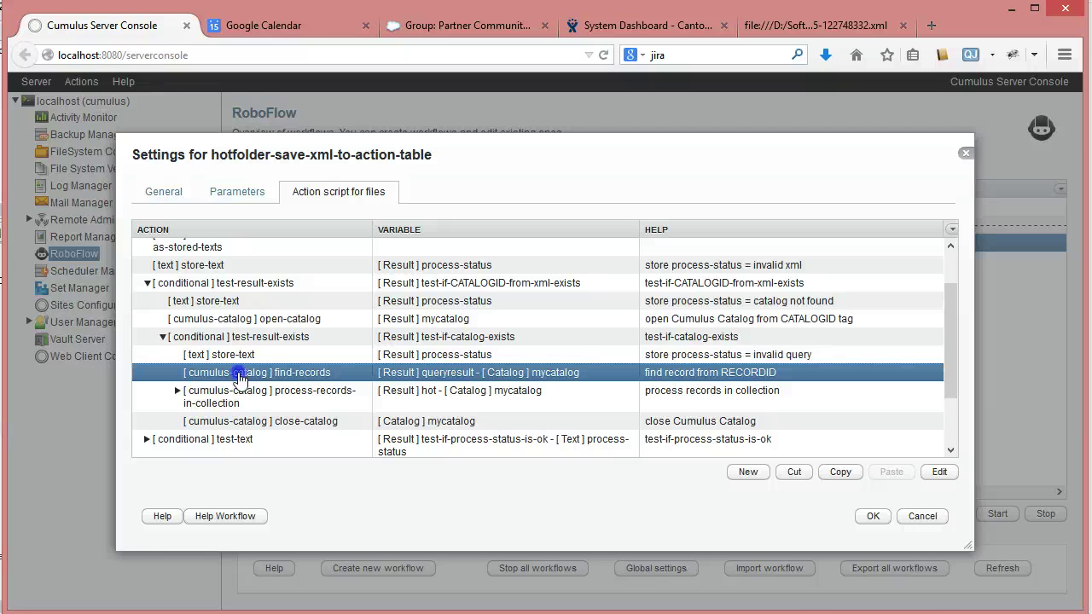
pyautogui.doubleClick(241, 377)
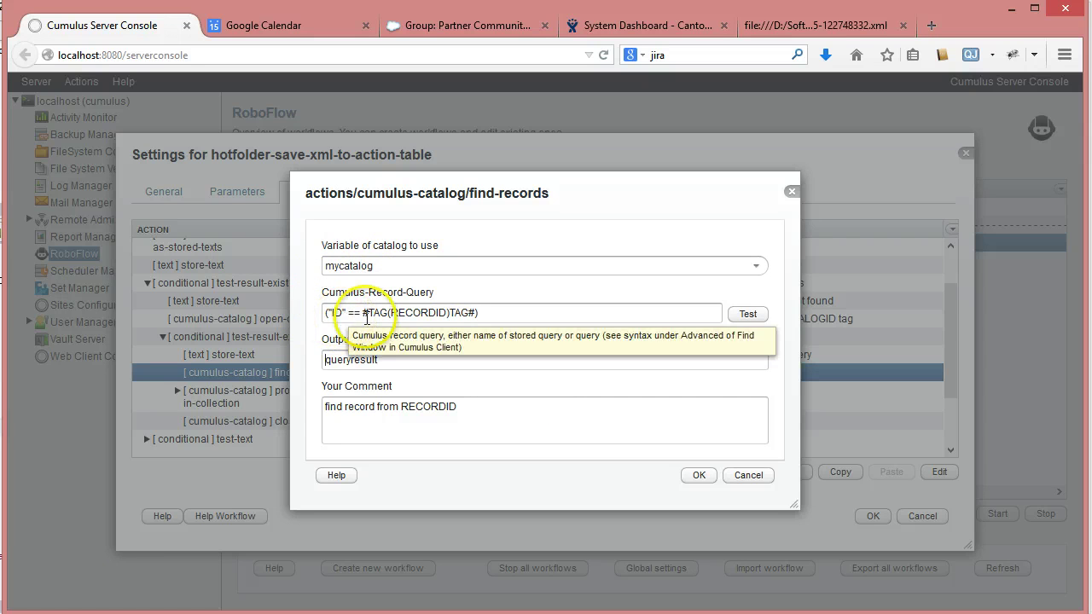
pyautogui.doubleClick(418, 312)
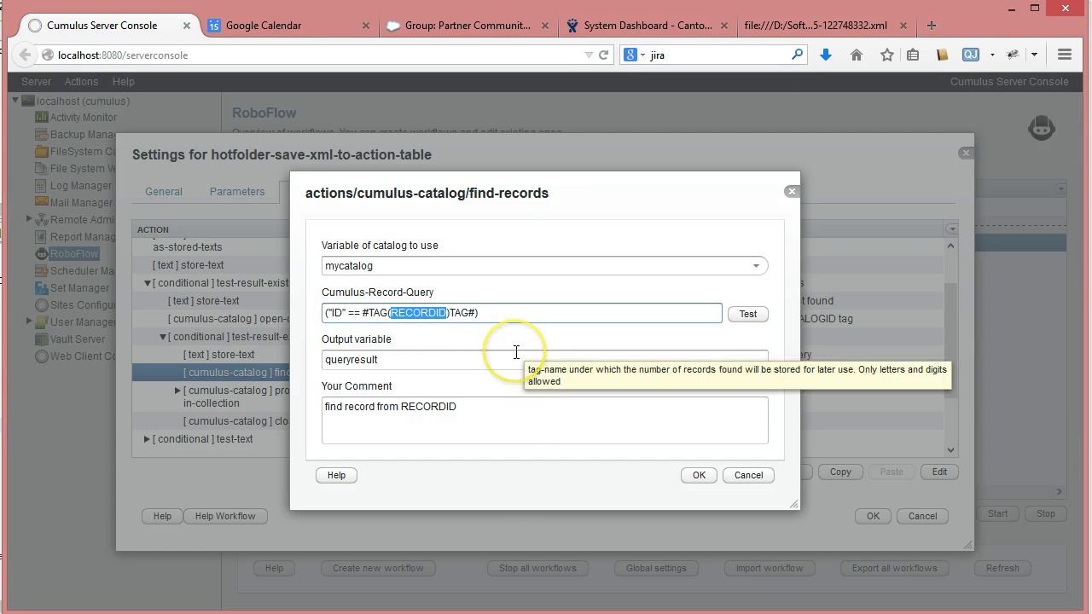
pyautogui.doubleClick(349, 360)
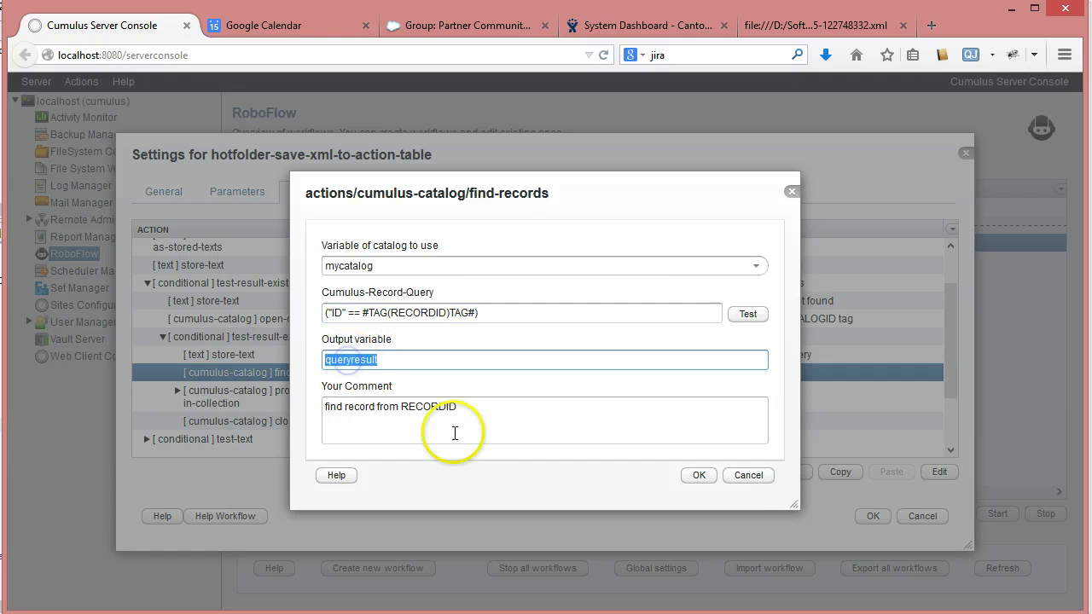
pyautogui.click(758, 479)
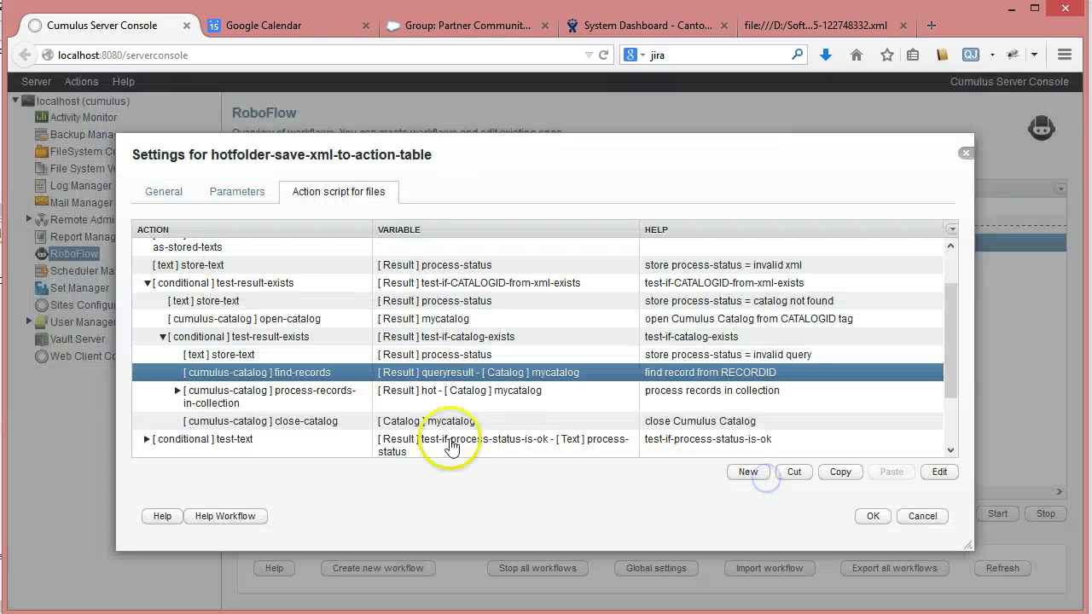
# Expand the process-records-in-collection action and examine its catalog variable and output variable
pyautogui.click(178, 391)
pyautogui.scroll(-3, 503, 333)
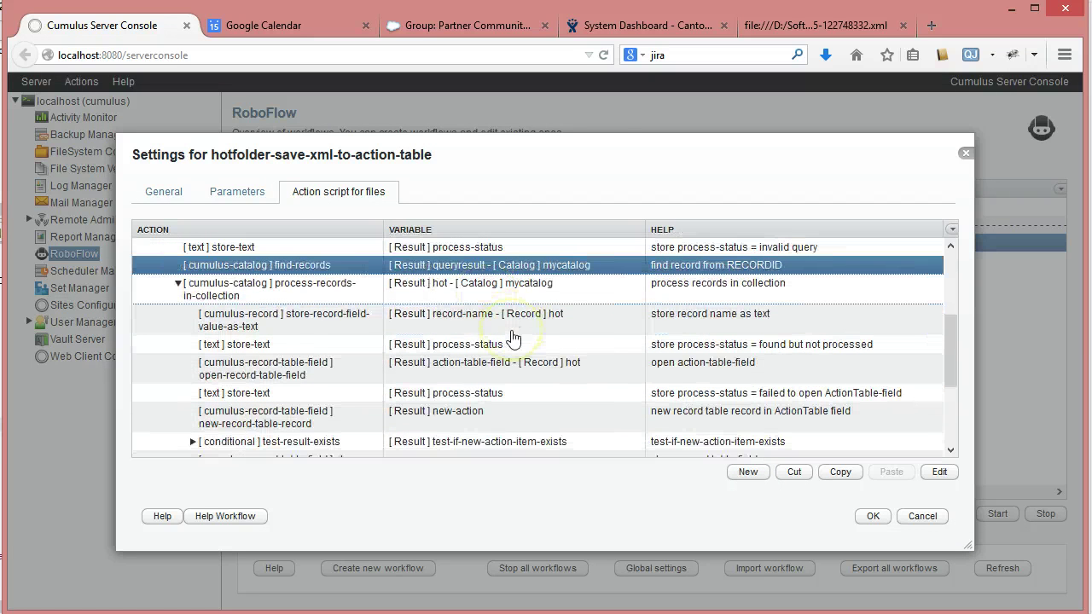
pyautogui.click(288, 285)
pyautogui.doubleClick(316, 285)
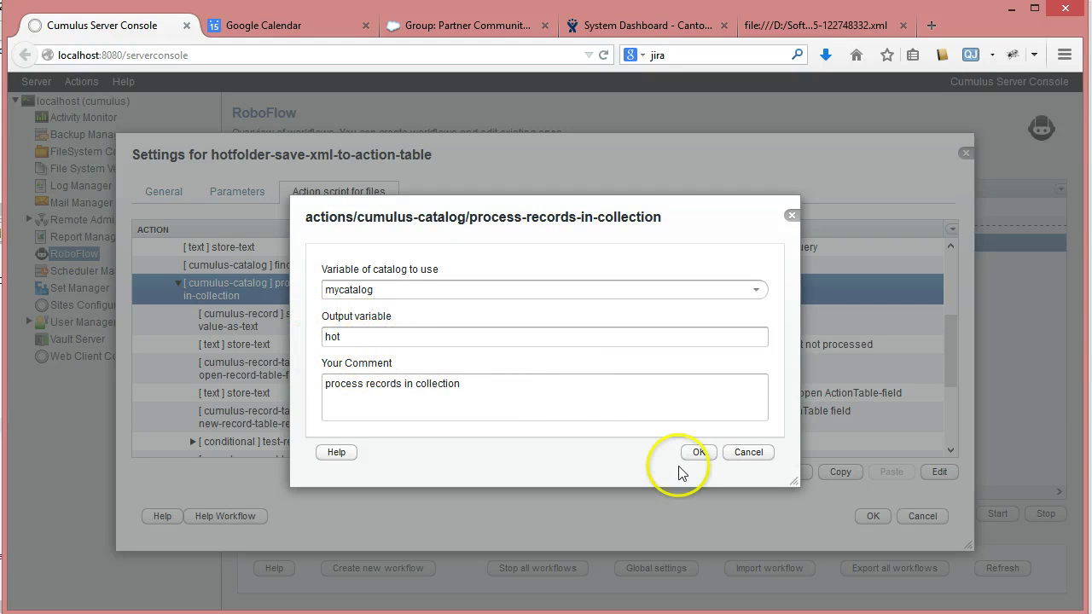
pyautogui.click(755, 459)
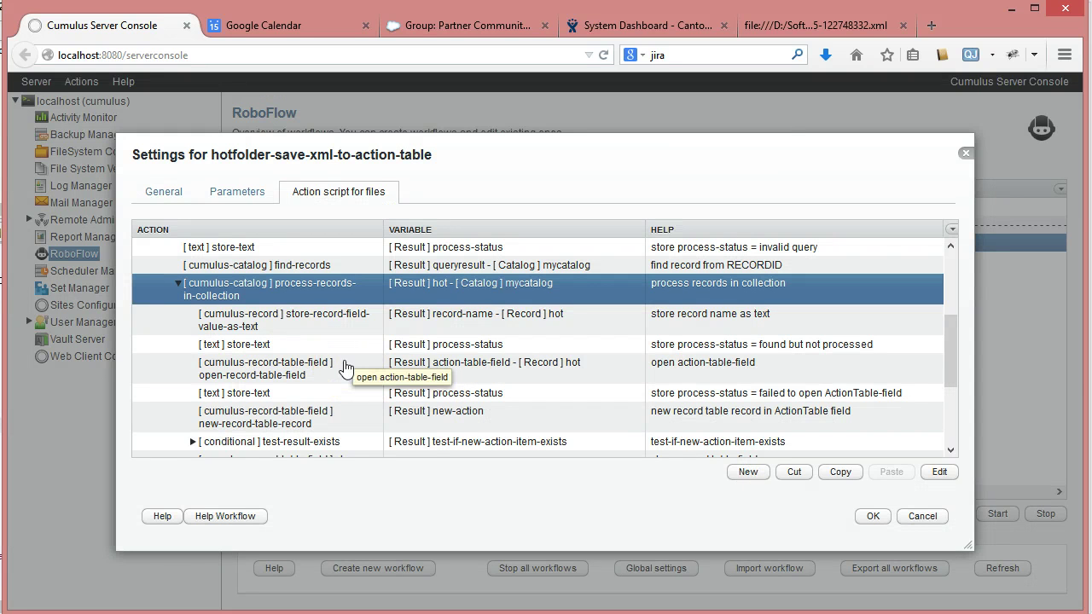
# Review the store-text and open-record-table-field actions nested under process-records-in-collection
pyautogui.click(326, 332)
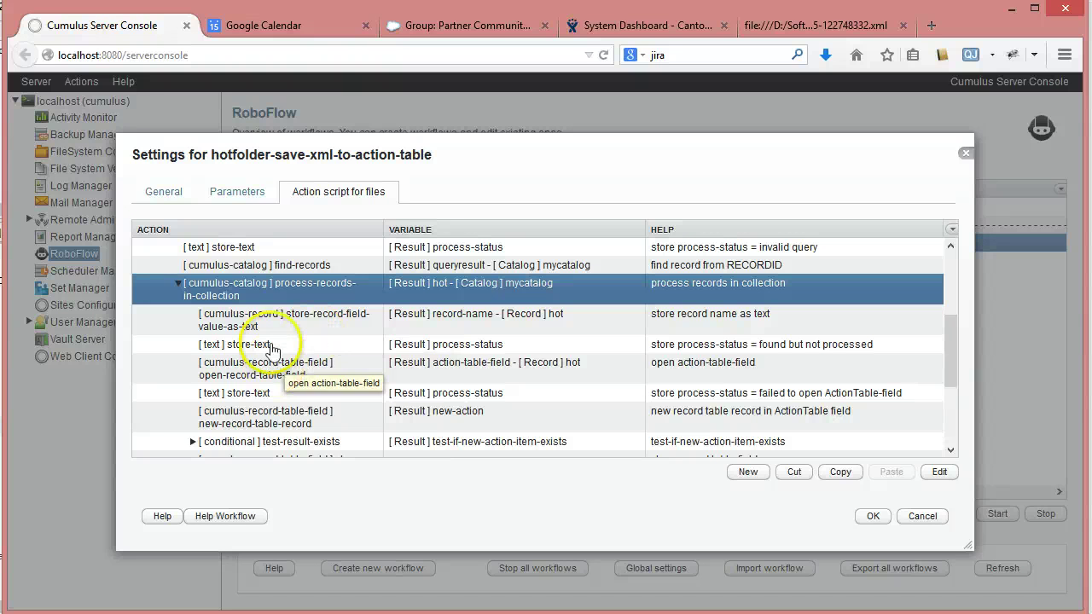
pyautogui.click(339, 349)
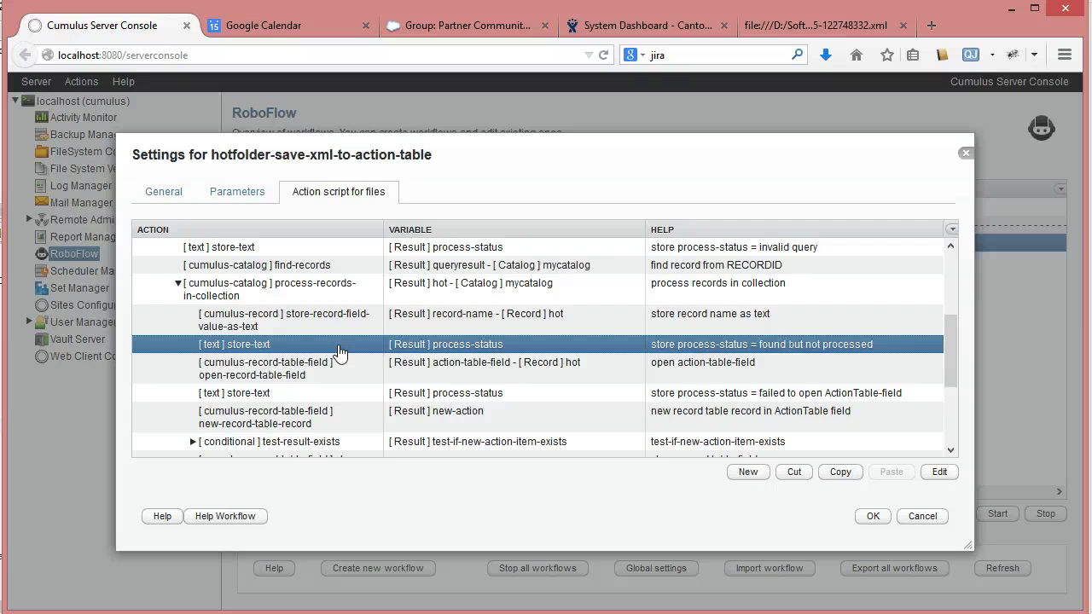
pyautogui.moveTo(339, 350); pyautogui.dragTo(337, 371)
pyautogui.click(335, 372)
pyautogui.scroll(-3, 328, 354)
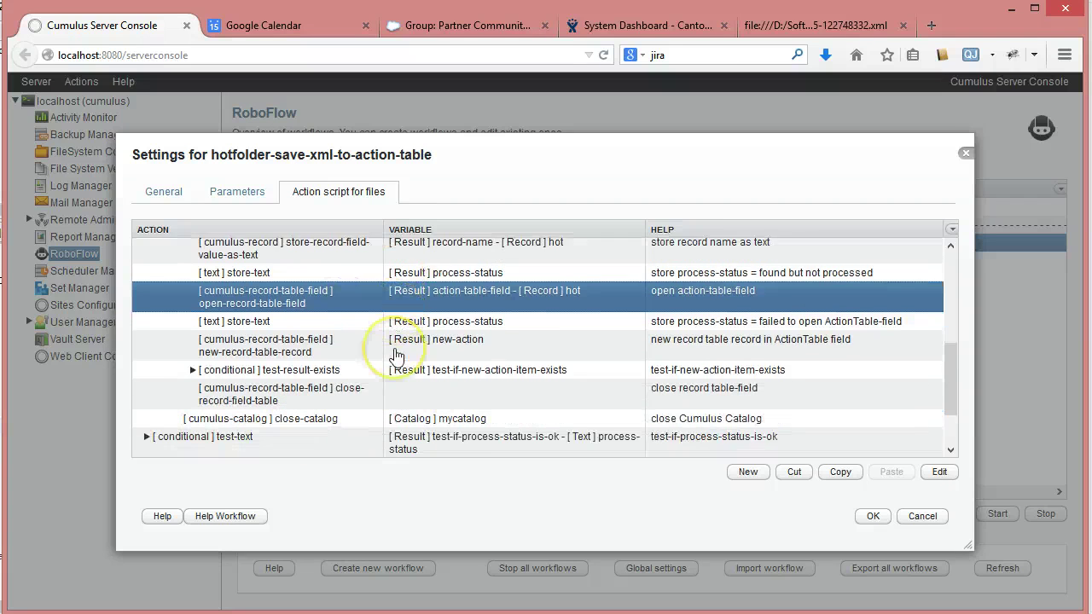
# Examine the record variable, table field and output variable of the open-record-table-field action, leaving its settings unchanged
pyautogui.scroll(1, 381, 293)
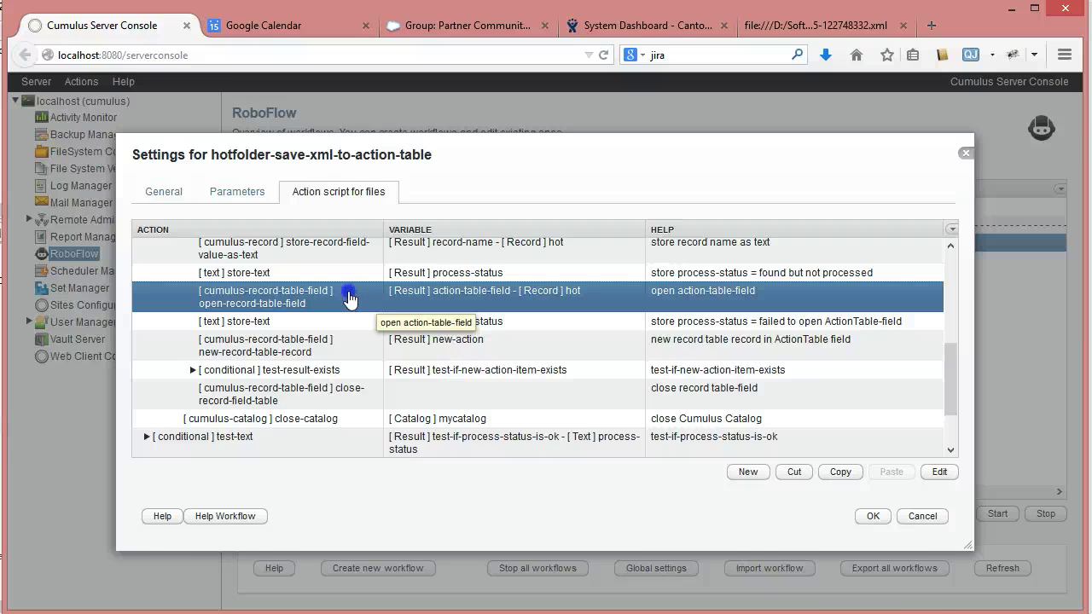
pyautogui.doubleClick(349, 297)
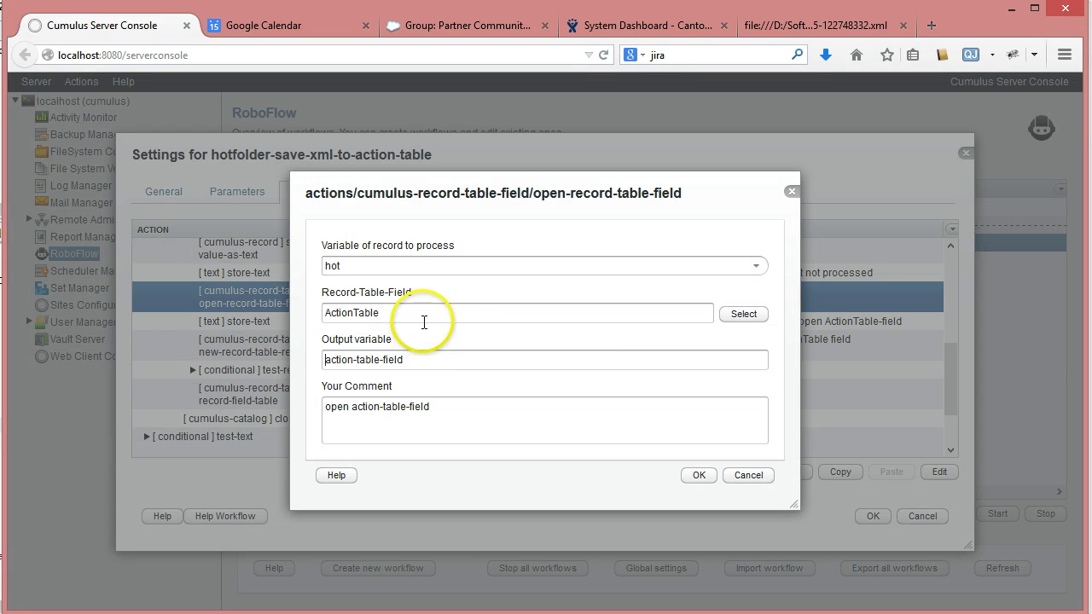
pyautogui.click(324, 362)
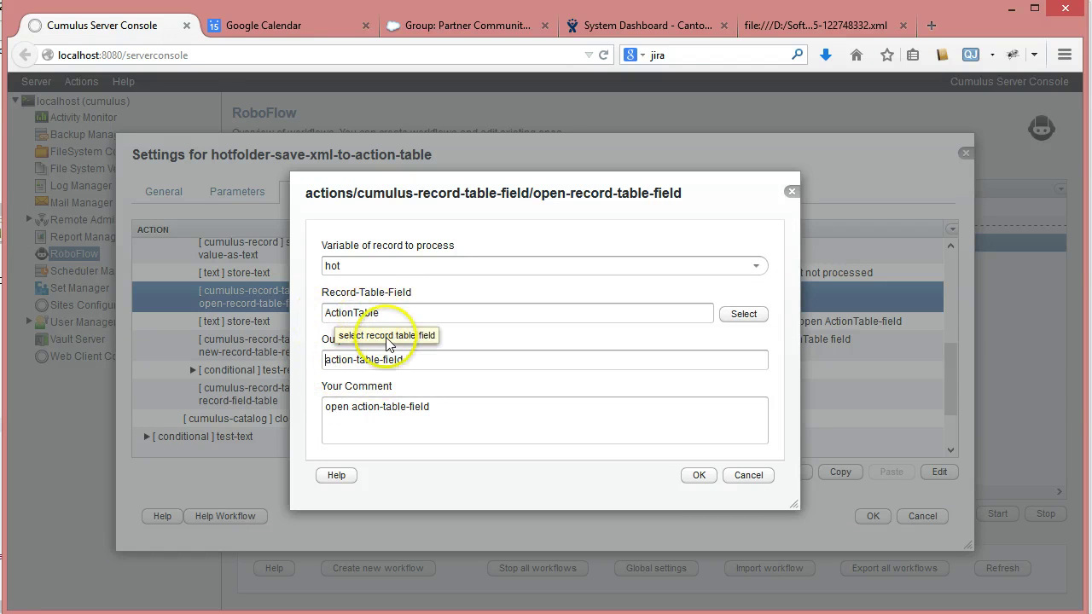
pyautogui.click(748, 475)
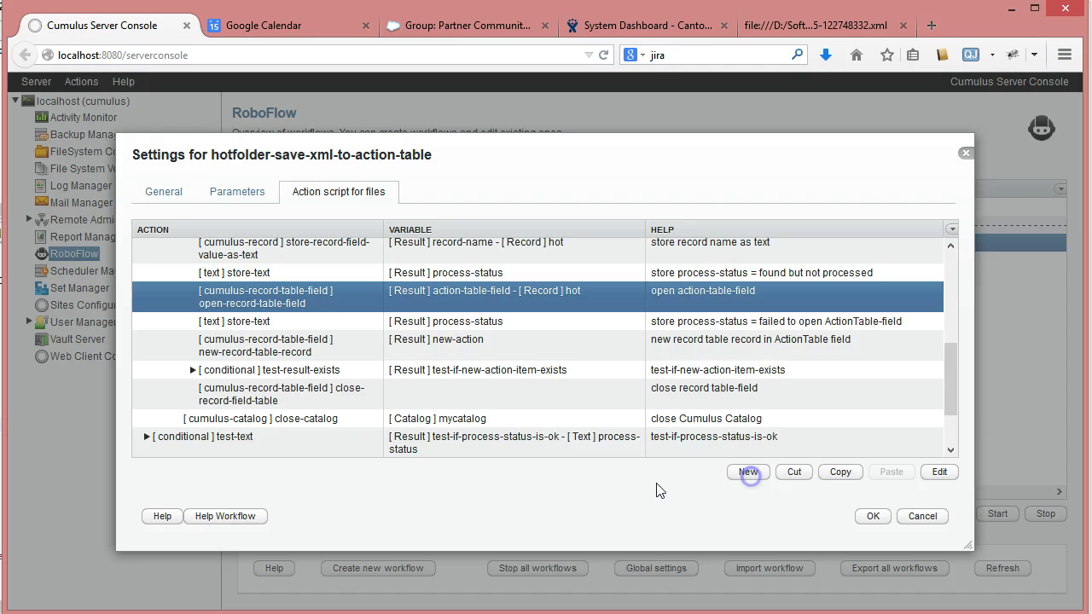
# Review the failed-to-open store-text action and examine the field names and field values of the new-record-table-record action
pyautogui.click(313, 329)
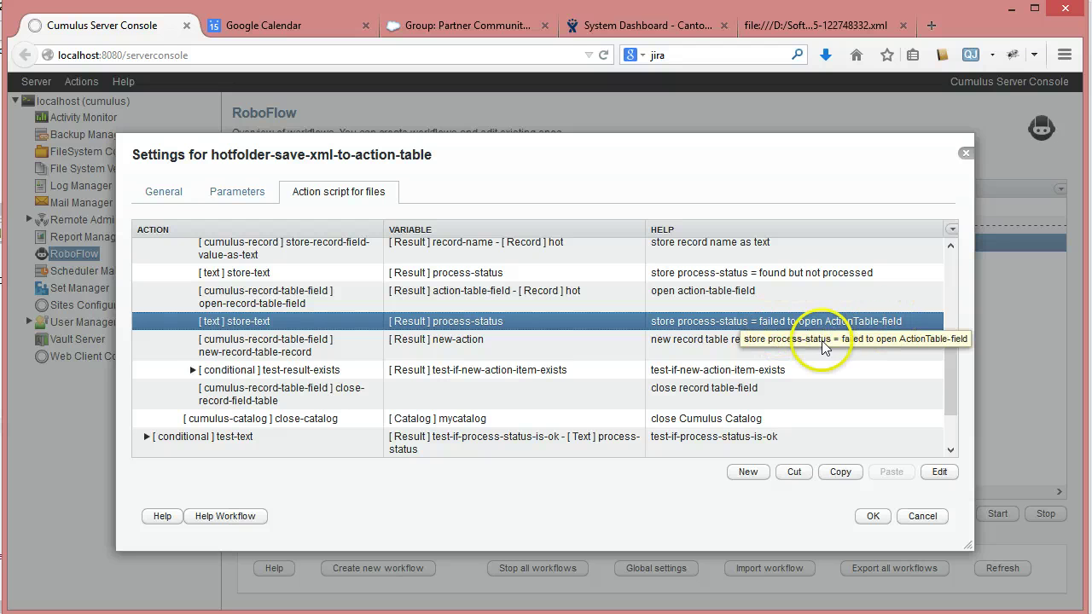
pyautogui.click(321, 350)
pyautogui.doubleClick(285, 350)
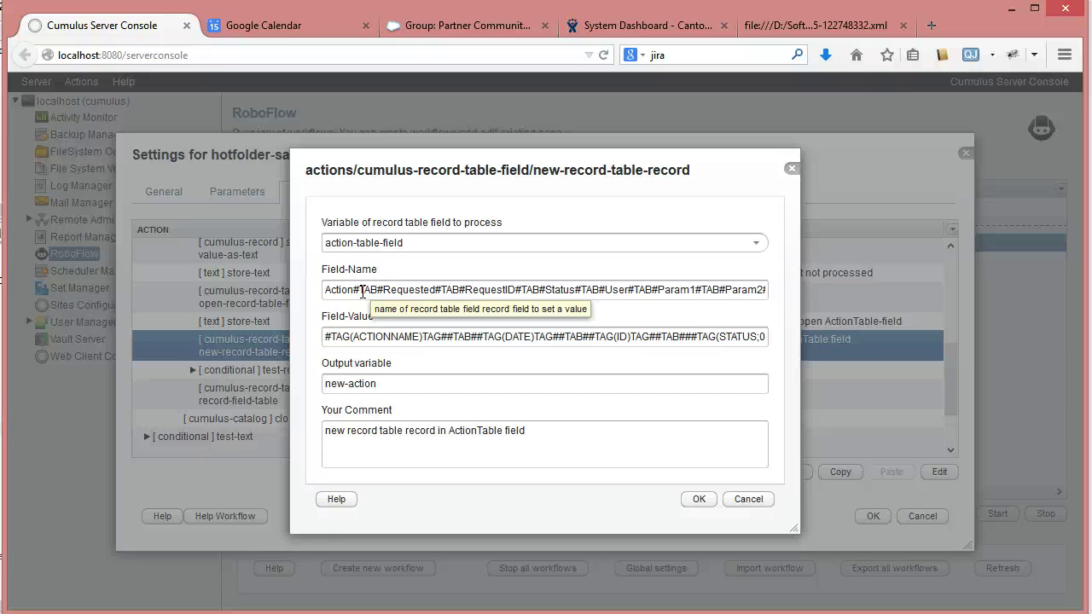
pyautogui.click(342, 290)
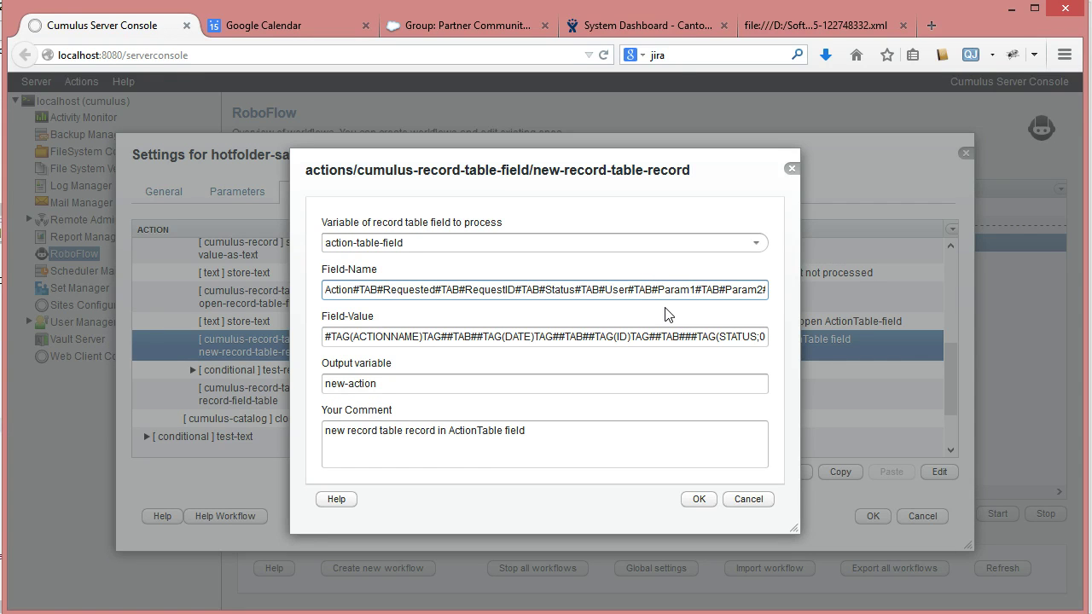
pyautogui.click(378, 336)
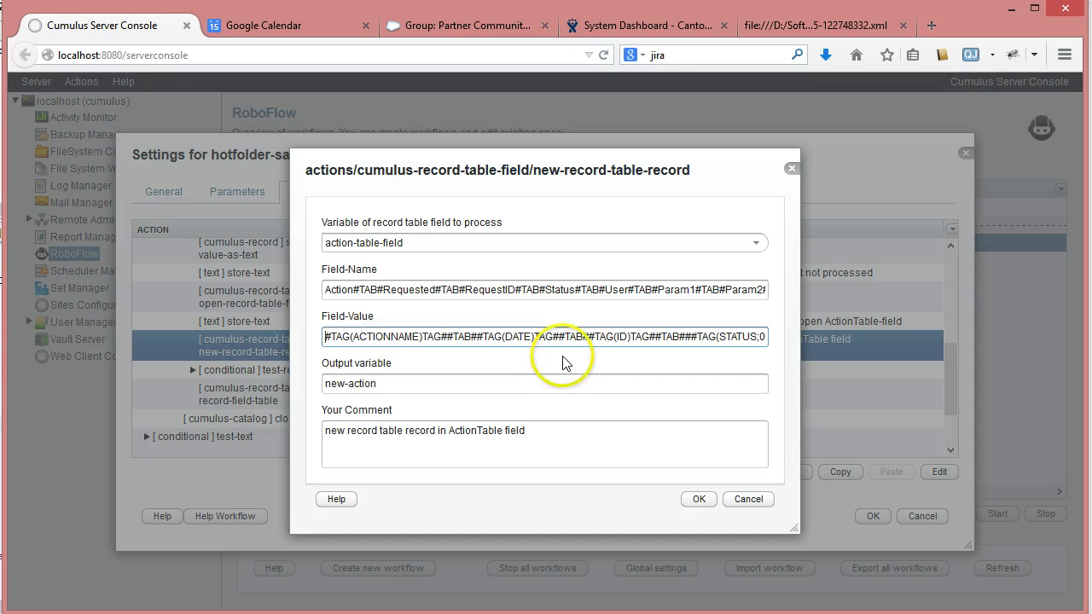
pyautogui.click(386, 336)
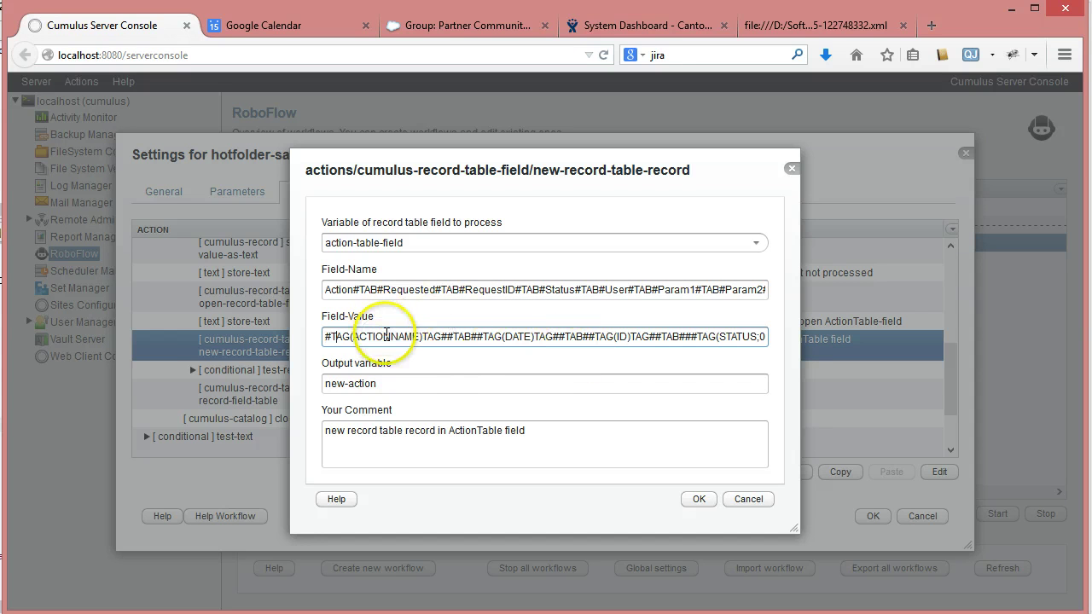
# Switch to the XML request file and check its ACTIONNAME, DATE, PARAM1 and RECORDID tags against the field values
pyautogui.click(826, 23)
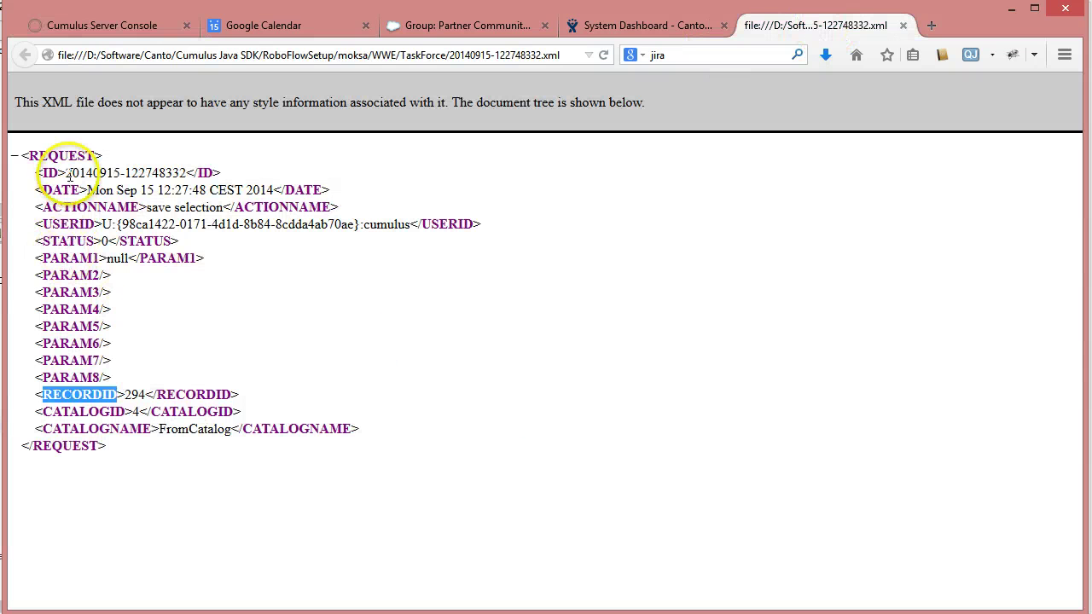
pyautogui.doubleClick(75, 207)
pyautogui.doubleClick(62, 189)
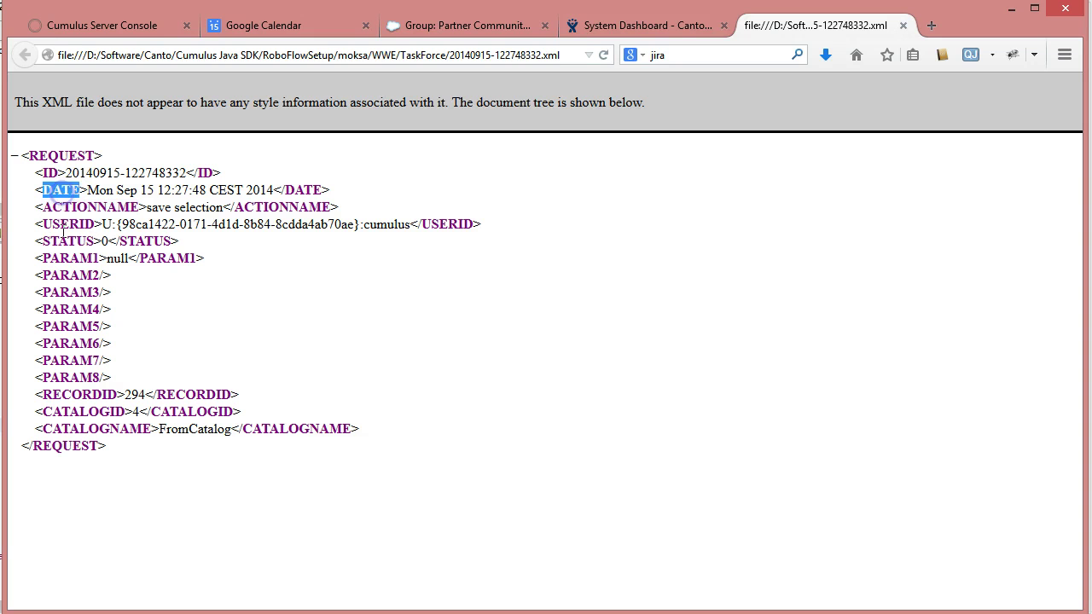
pyautogui.doubleClick(72, 261)
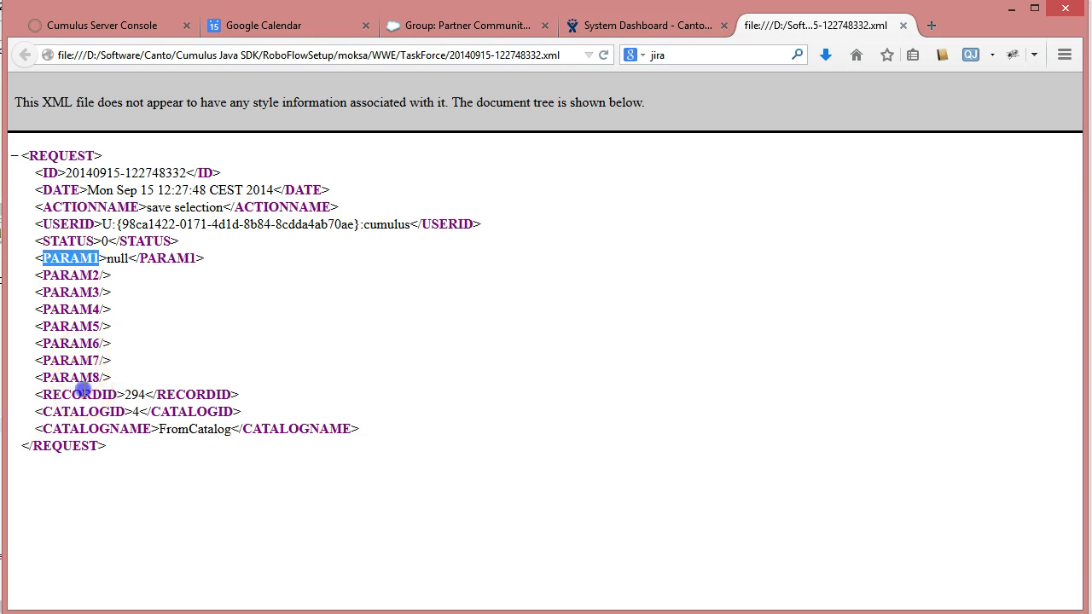
pyautogui.doubleClick(81, 394)
pyautogui.click(234, 324)
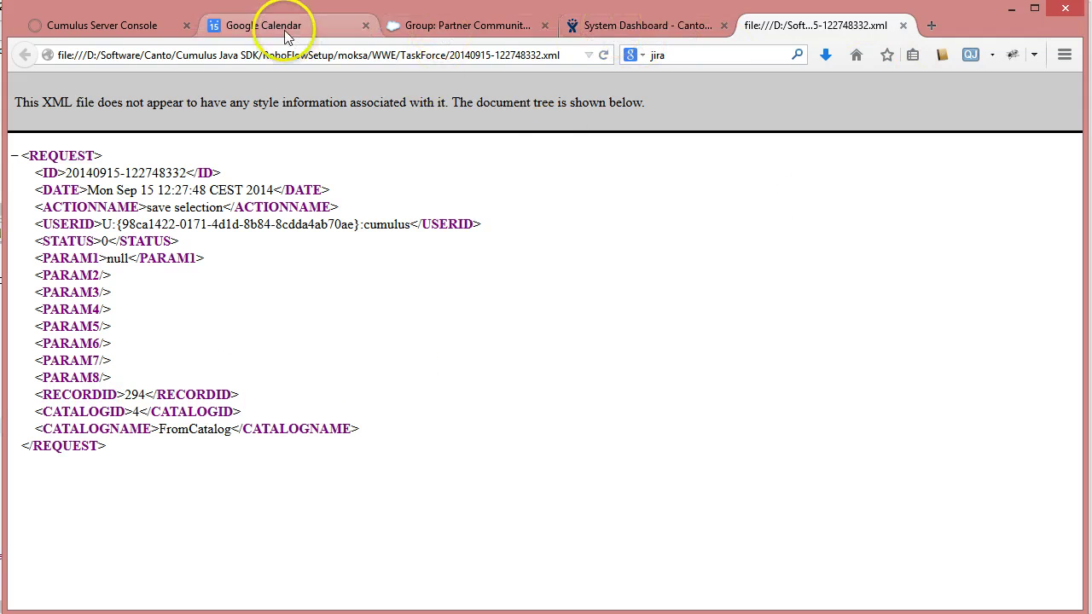
# Return to the Cumulus Server Console, recheck the new-record-table-record field values and close its settings without saving
pyautogui.click(109, 25)
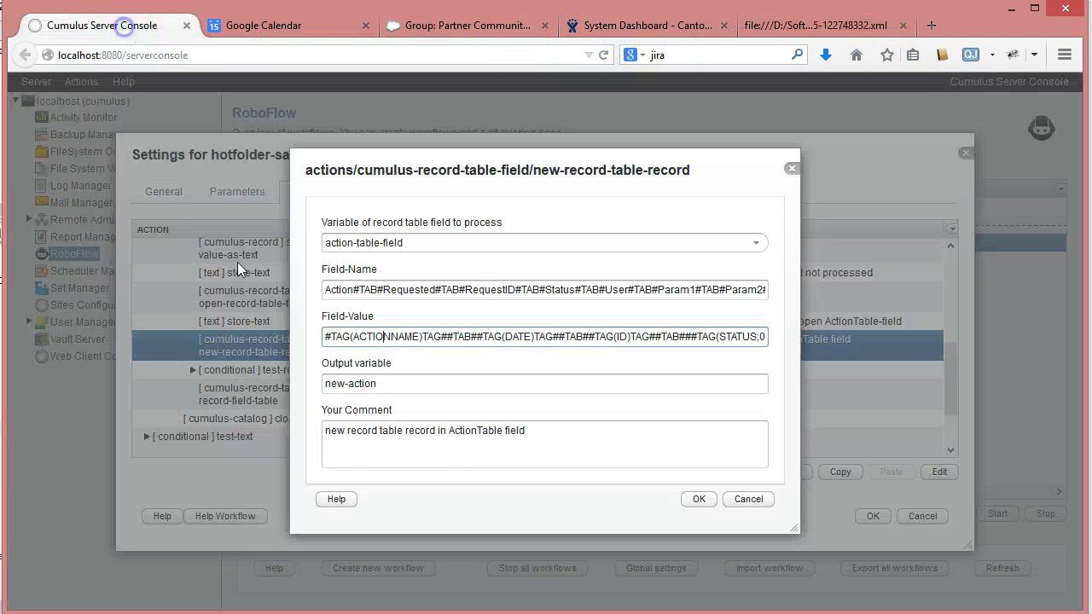
pyautogui.click(735, 335)
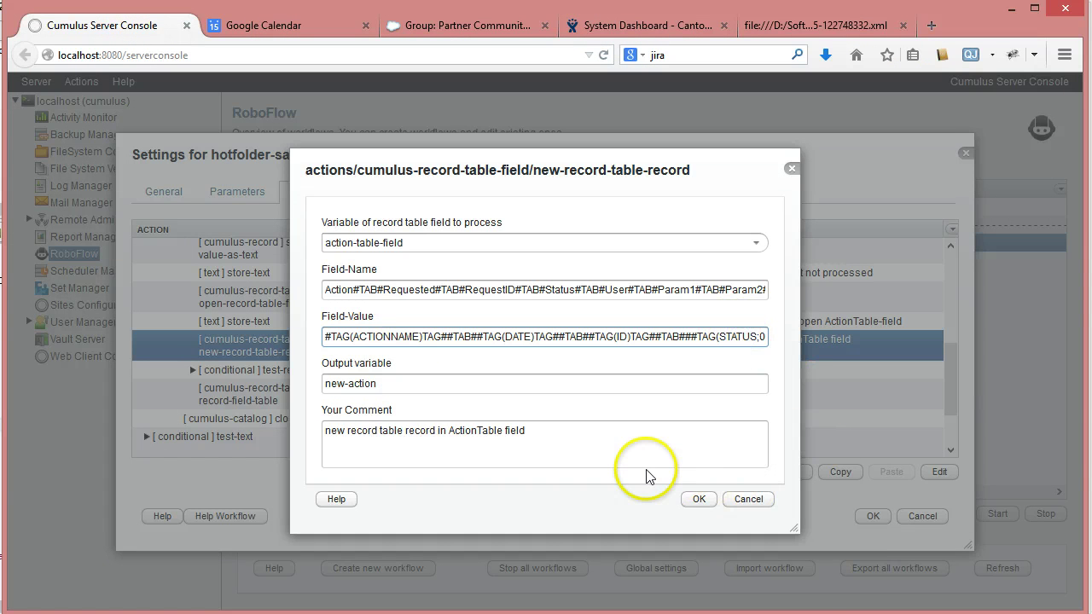
pyautogui.click(761, 504)
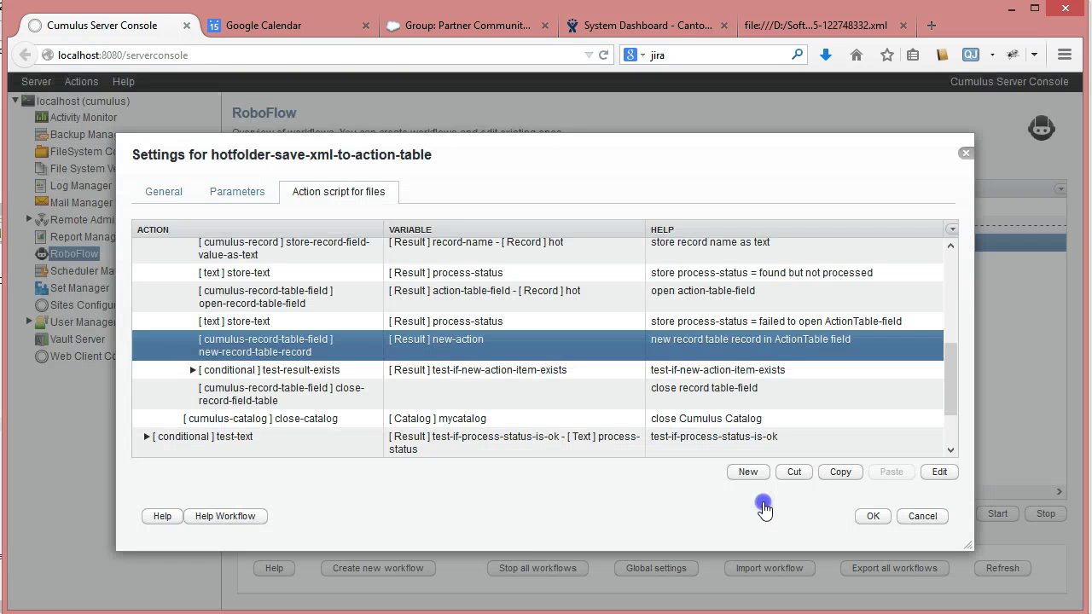
# Expand the test-if-new-action-item-exists condition and examine its tested variable, result type and output variable
pyautogui.click(194, 370)
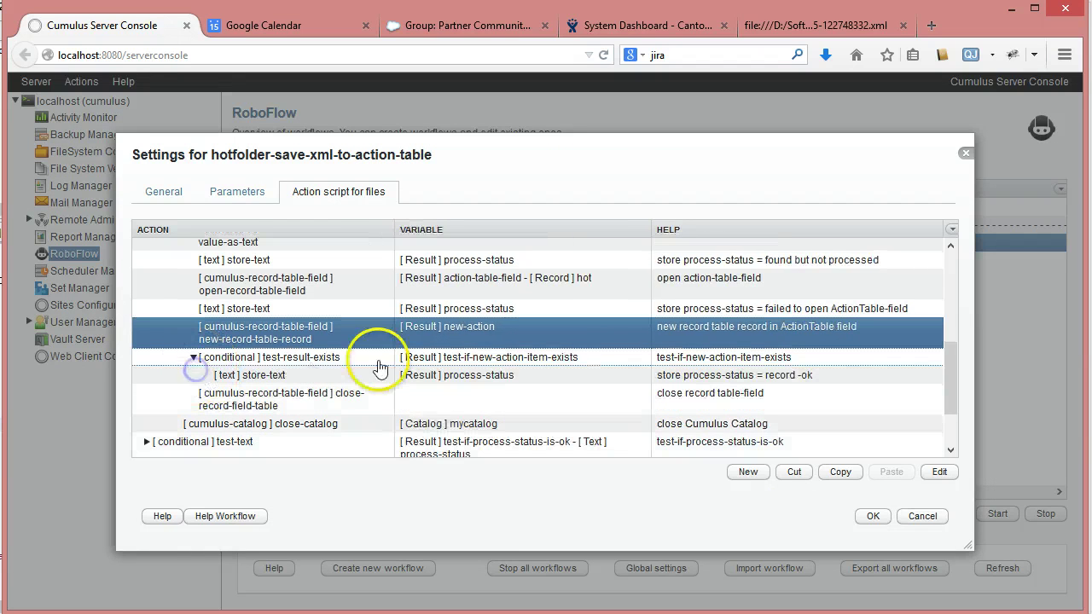
pyautogui.scroll(-3, 452, 392)
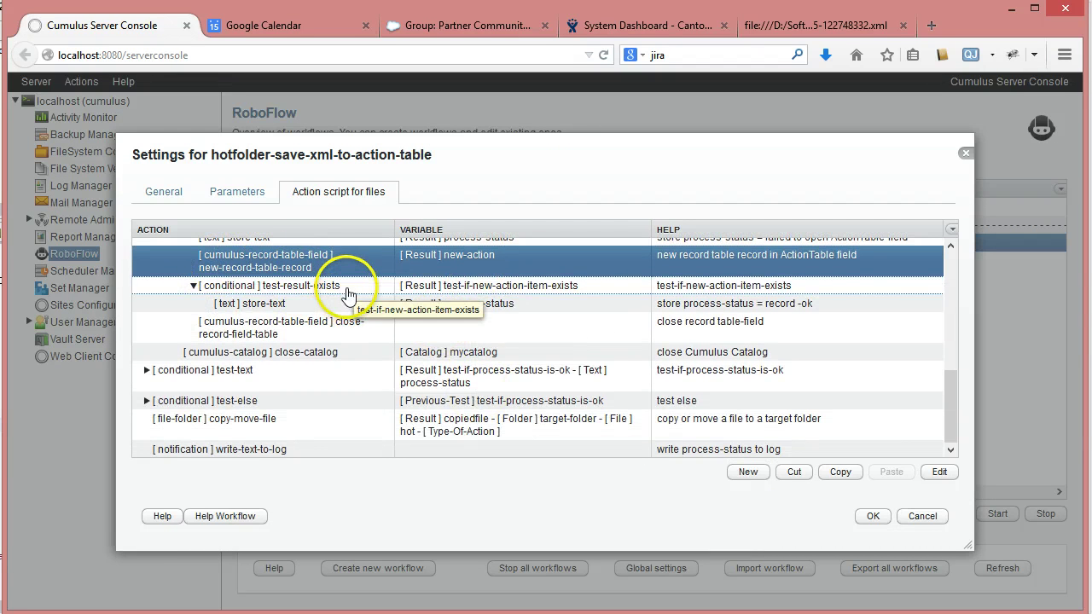
pyautogui.doubleClick(345, 292)
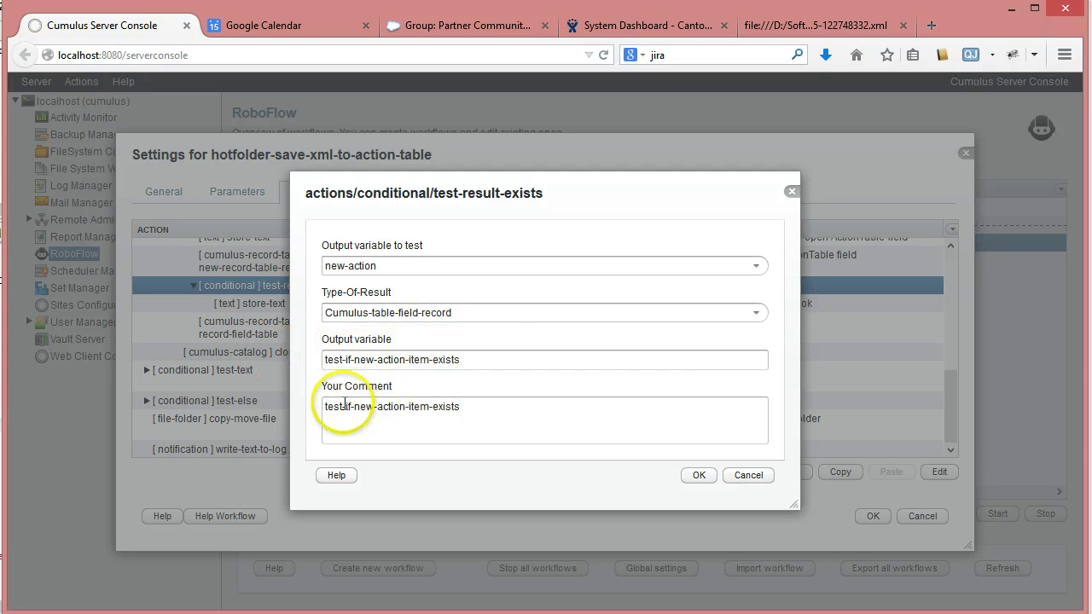
pyautogui.click(760, 476)
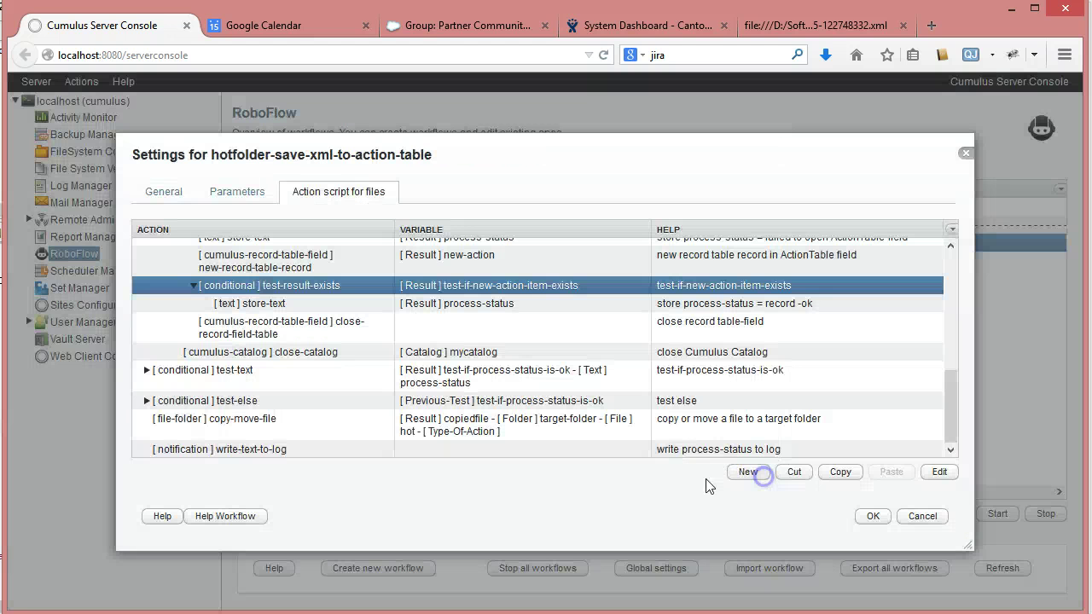
# Examine the text stored by the nested record-ok store-text action and review the close-record-field-table and close-catalog actions
pyautogui.click(298, 309)
pyautogui.doubleClick(305, 310)
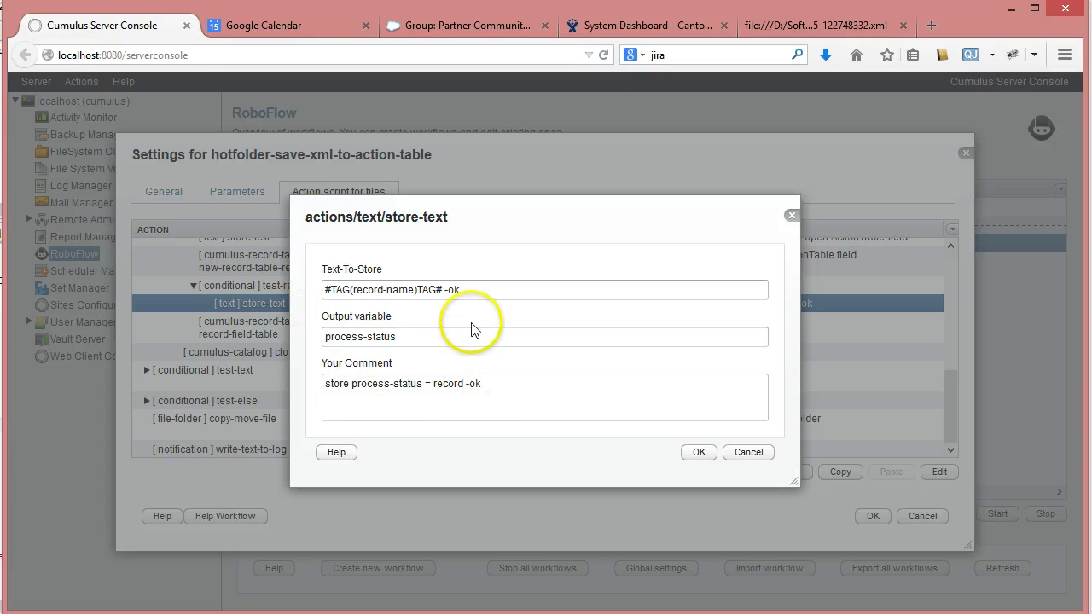
pyautogui.click(748, 459)
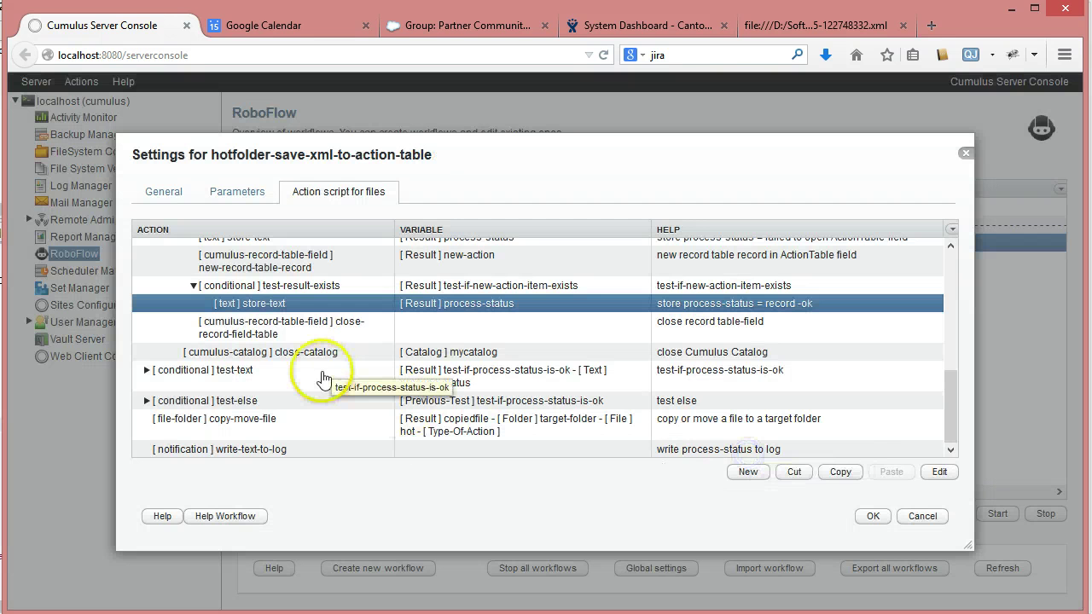
pyautogui.click(284, 332)
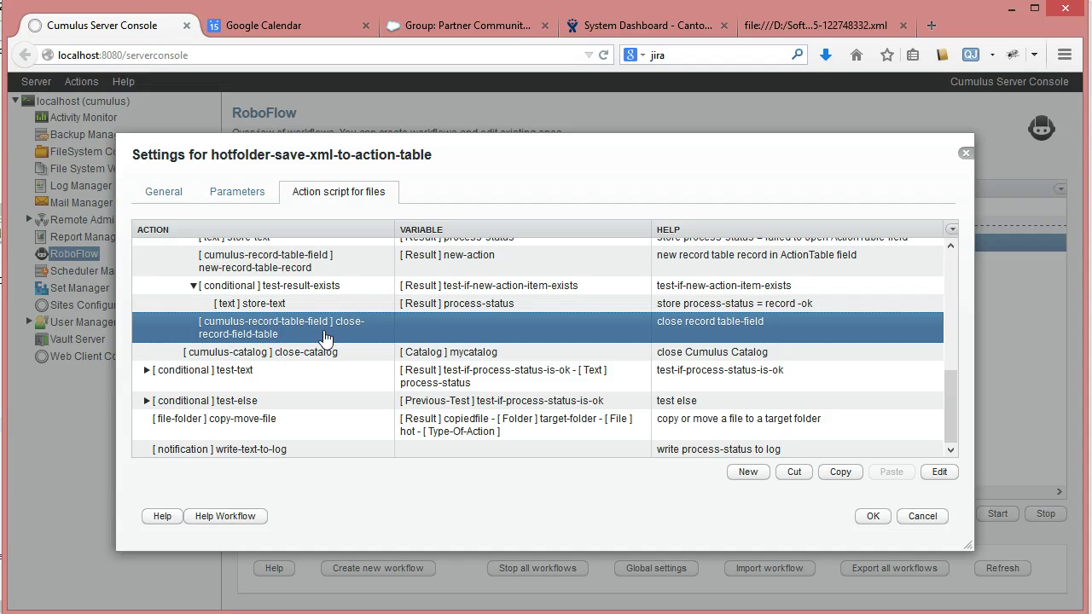
pyautogui.click(256, 354)
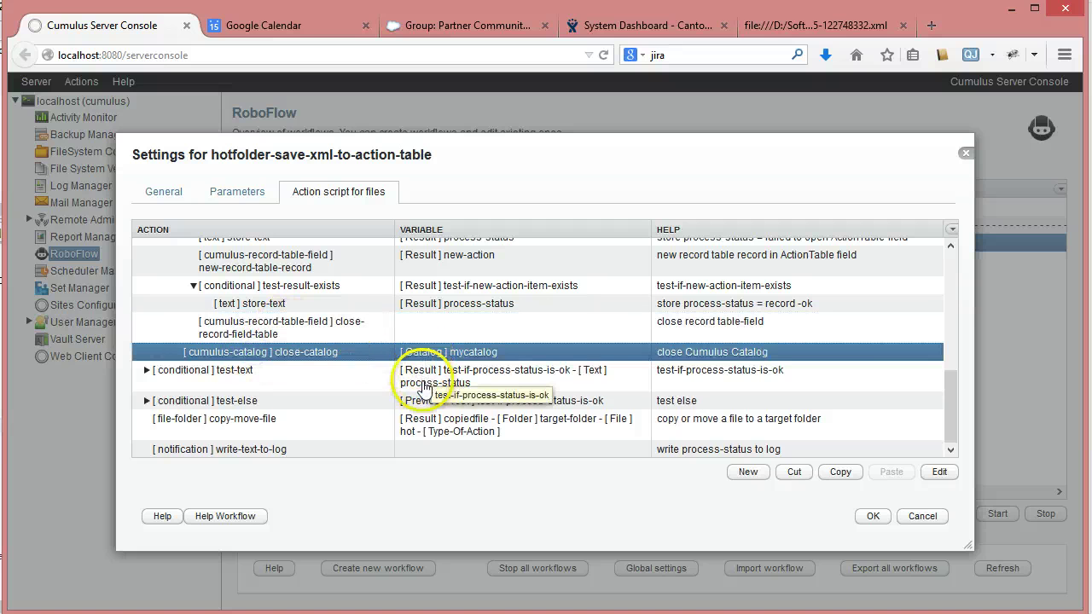
# Collapse the test-if-CATALOGID-from-xml-exists condition and examine the test type and comparison text of test-if-process-status-is-ok
pyautogui.scroll(5, 375, 294)
pyautogui.scroll(3, 383, 299)
pyautogui.click(155, 318)
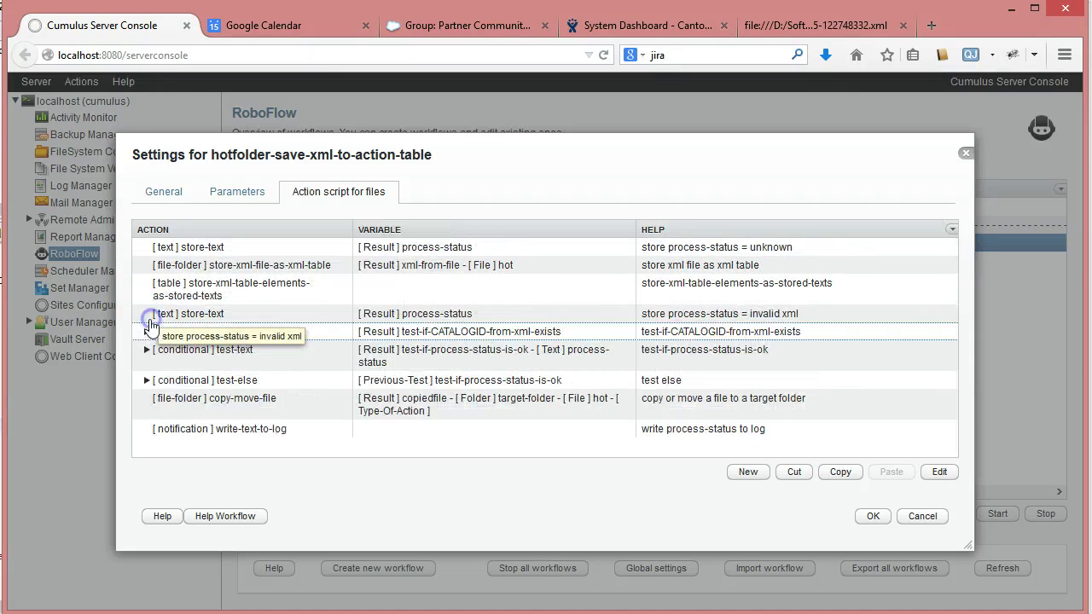
pyautogui.click(243, 356)
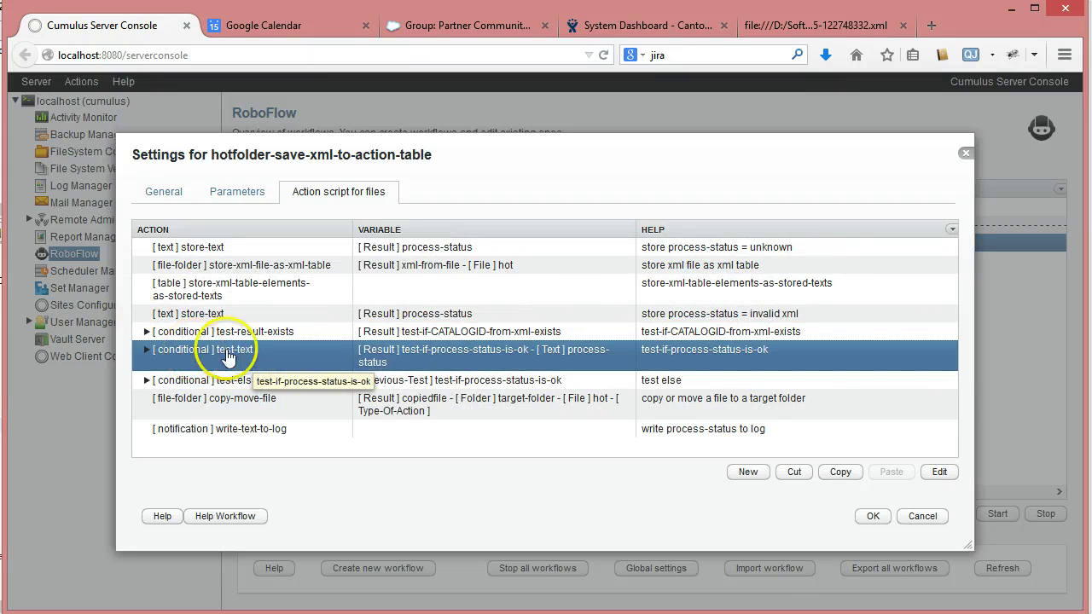
pyautogui.doubleClick(384, 359)
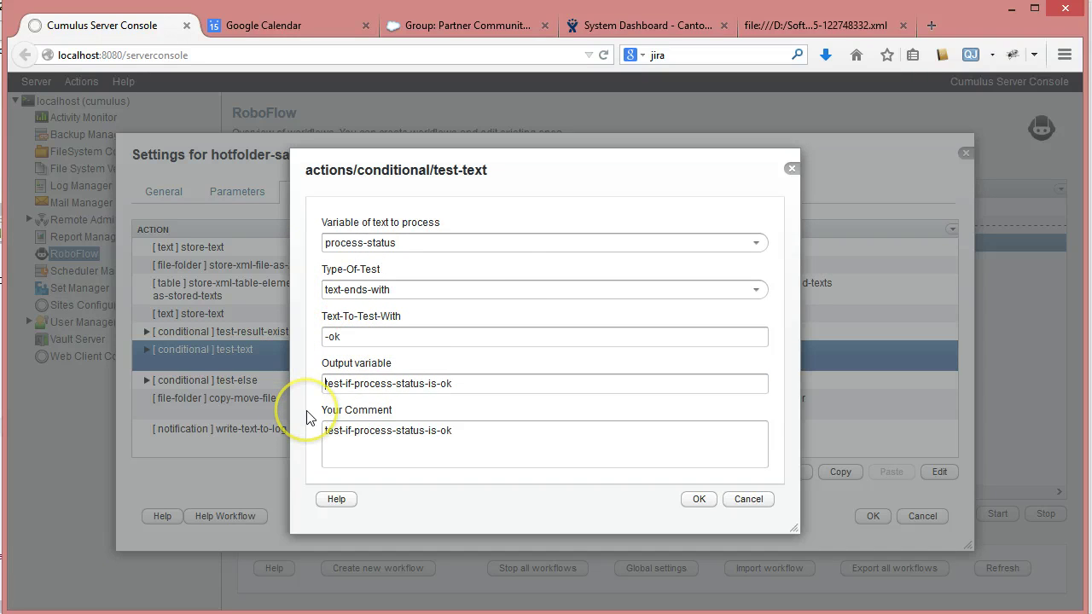
pyautogui.click(742, 499)
# Expand the test-if-process-status-is-ok condition and examine the folder path in its store-path-as-folder action
pyautogui.click(148, 351)
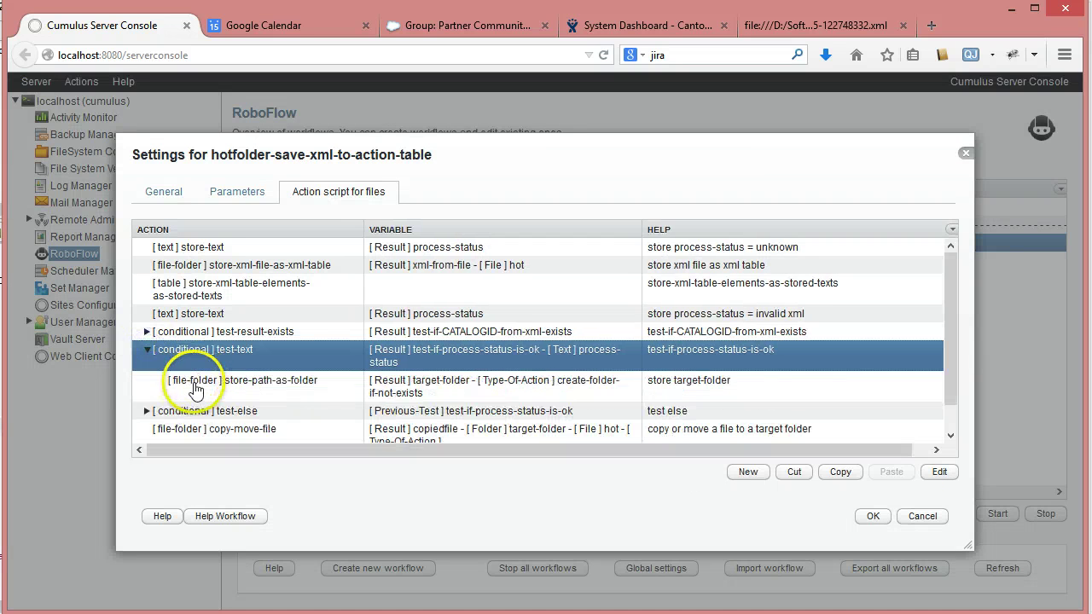
pyautogui.click(192, 384)
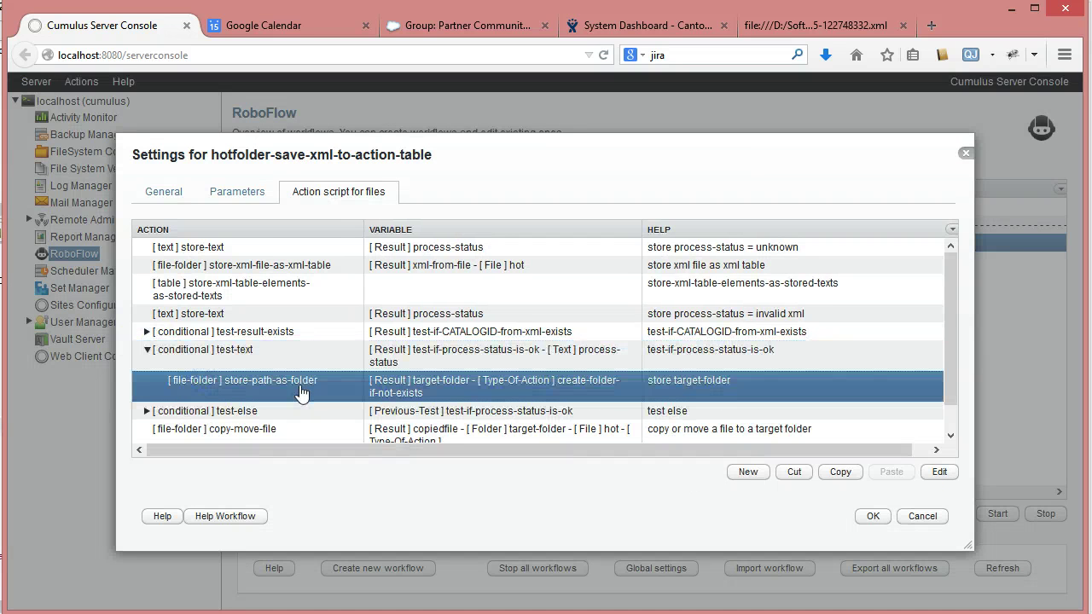
pyautogui.doubleClick(302, 393)
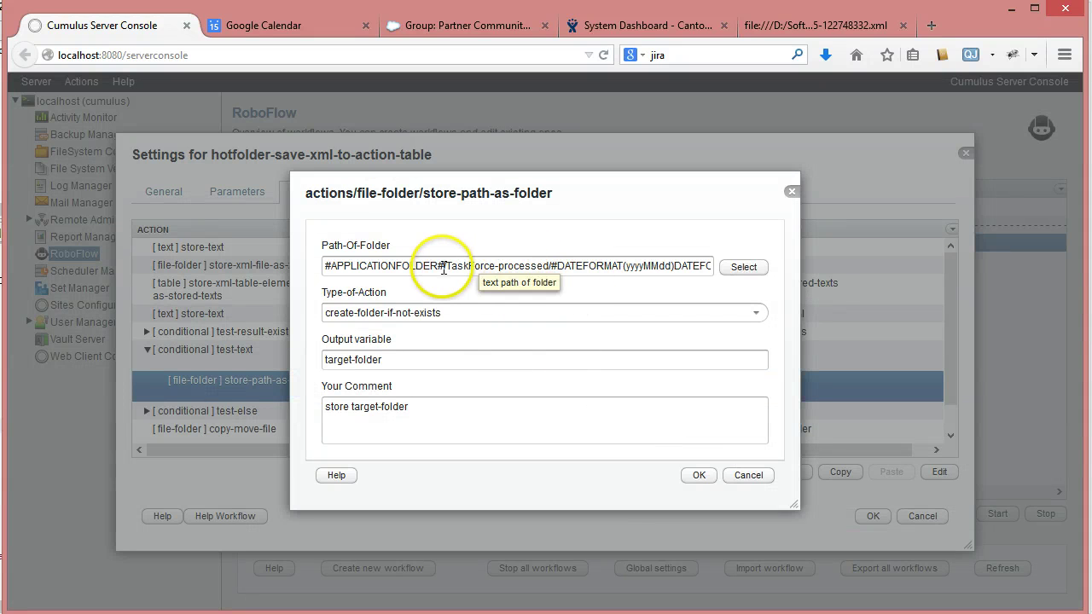
pyautogui.moveTo(446, 267); pyautogui.dragTo(542, 266)
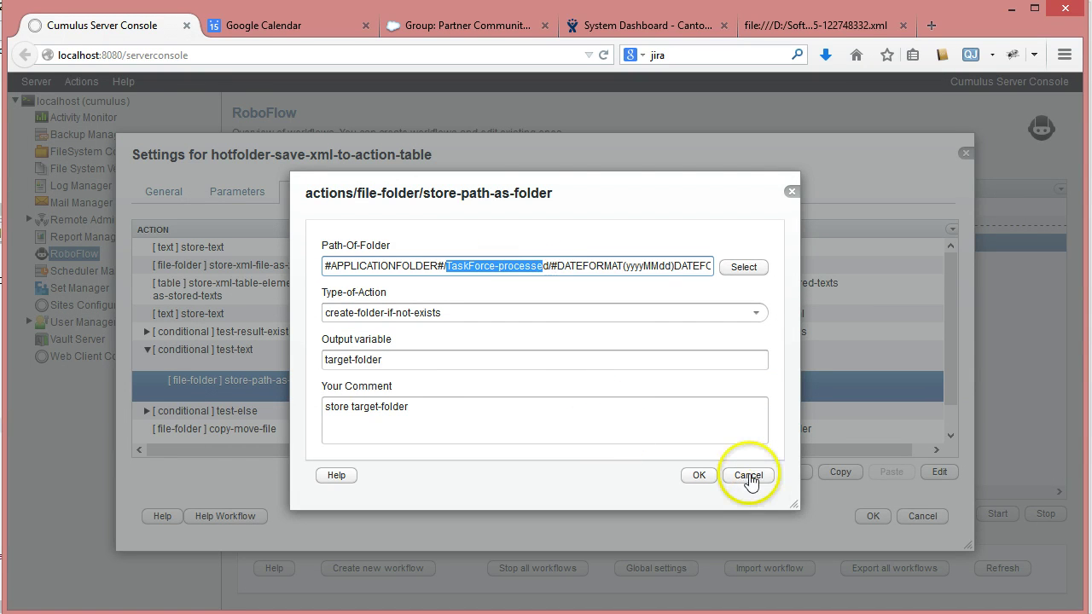
pyautogui.click(749, 475)
# Expand the test-else condition, examine the folder path in its store-path-as-folder action, and collapse the test-text condition
pyautogui.click(147, 411)
pyautogui.scroll(-1, 290, 409)
pyautogui.click(282, 373)
pyautogui.doubleClick(311, 379)
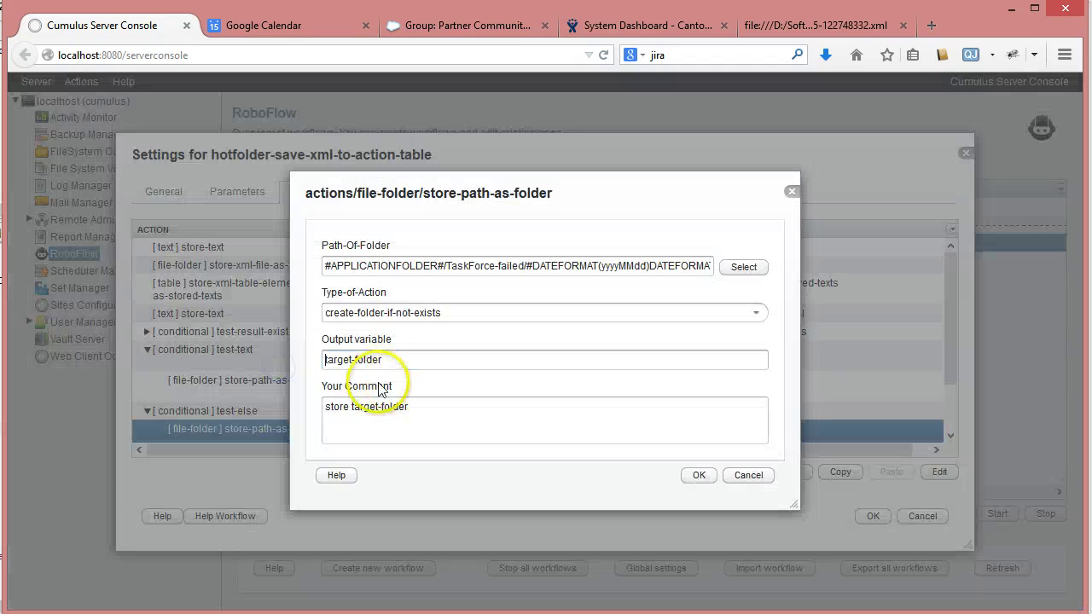
pyautogui.moveTo(447, 266); pyautogui.dragTo(533, 266)
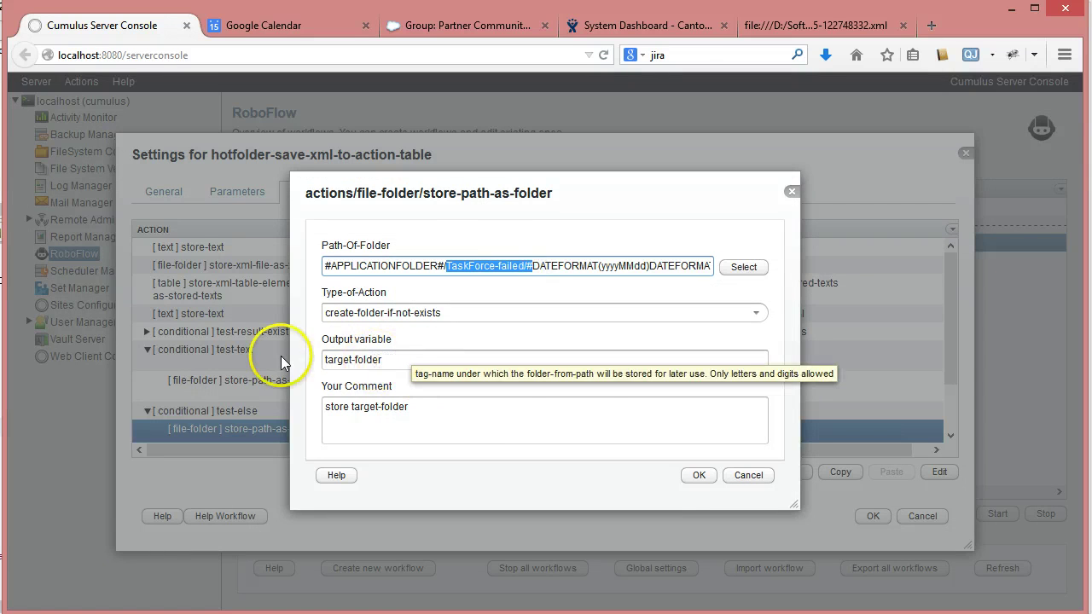
pyautogui.click(748, 475)
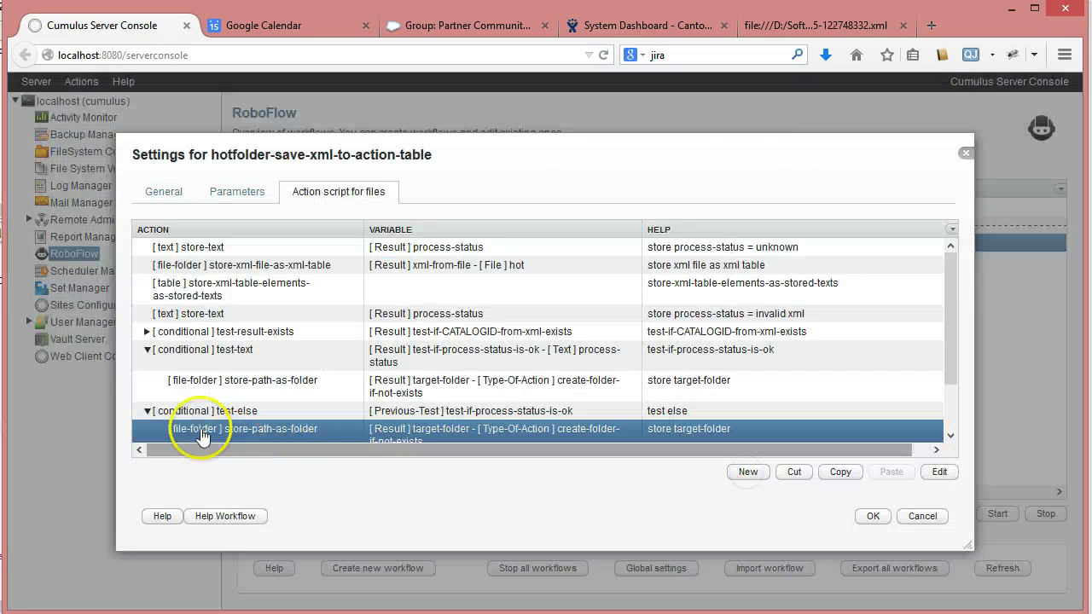
pyautogui.click(147, 353)
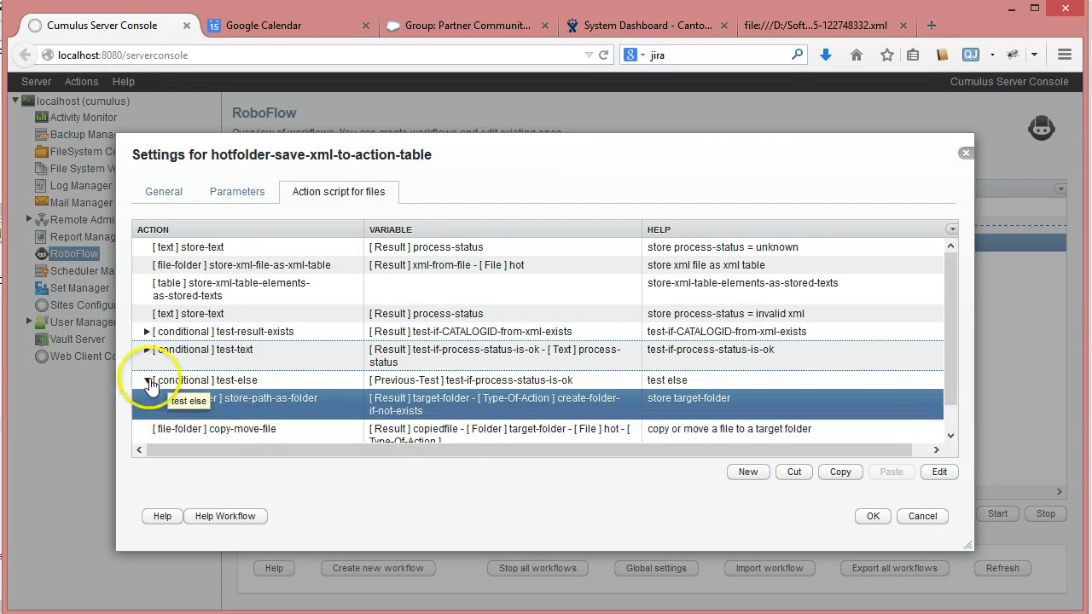
# Collapse the test-else condition and examine the file, folder and action type settings of the copy-move-file action
pyautogui.click(148, 381)
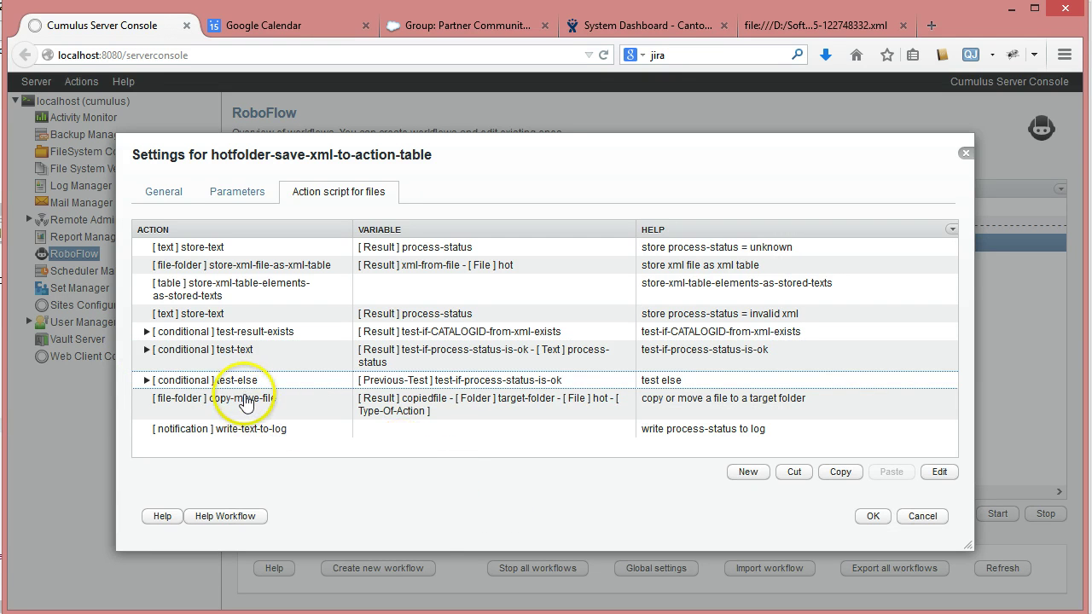
pyautogui.click(303, 407)
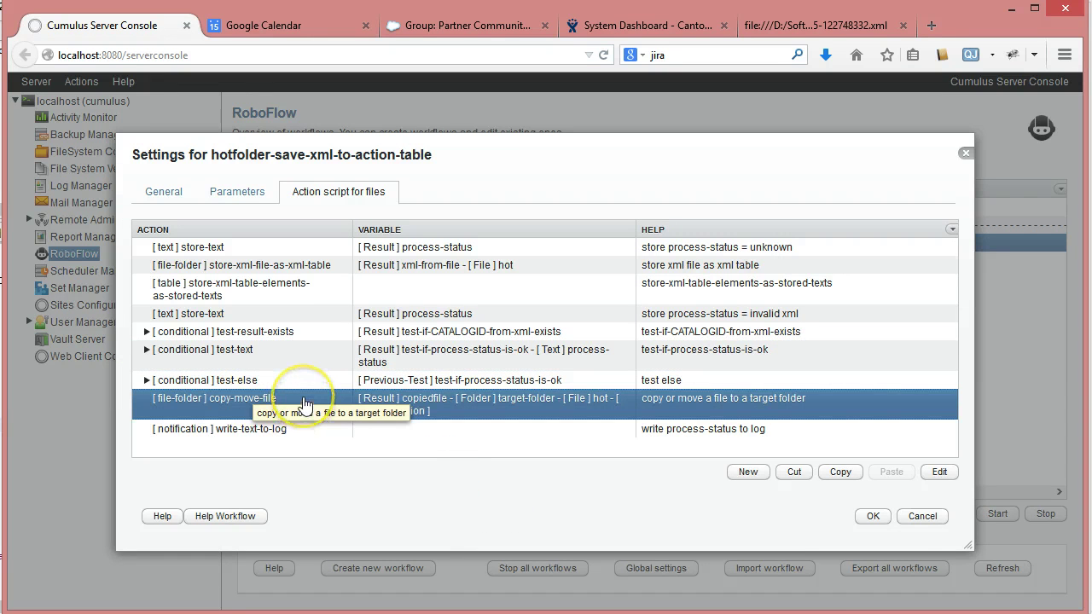
pyautogui.doubleClick(300, 400)
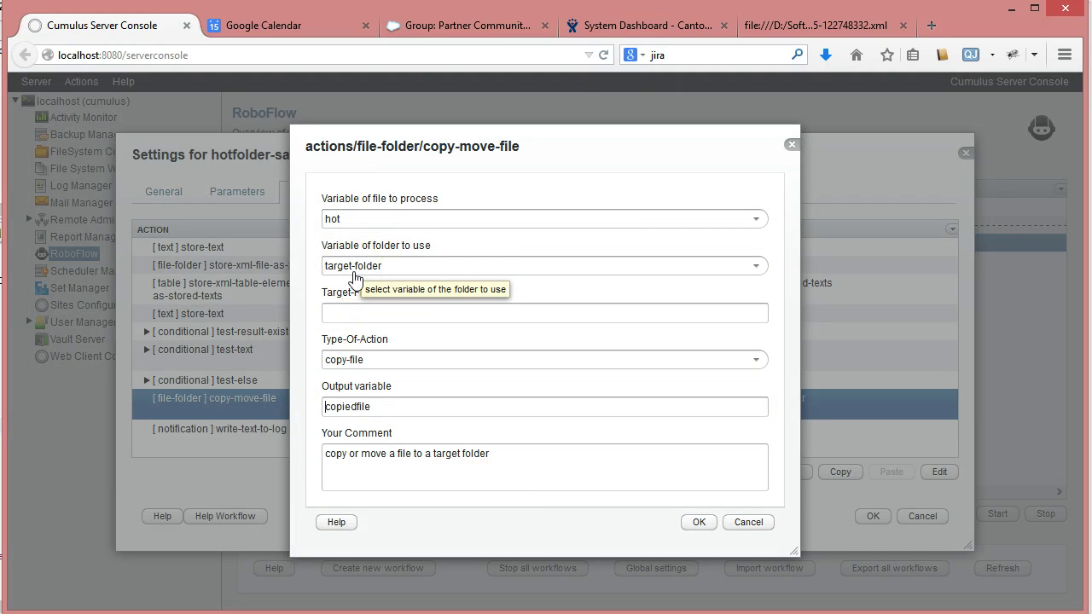
pyautogui.click(753, 523)
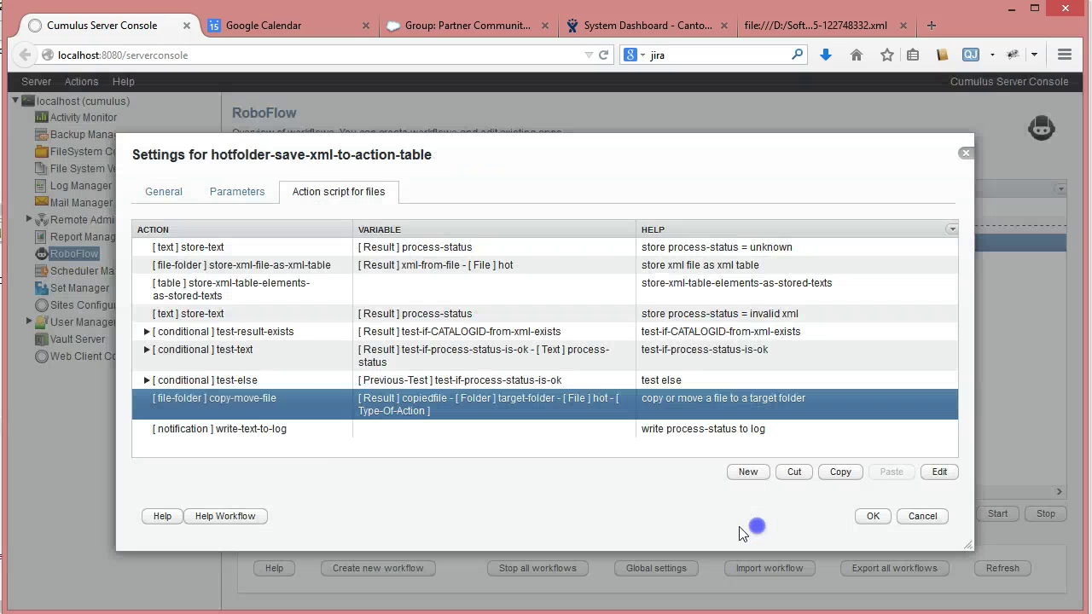
# Examine the tags used in the log text of the write-text-to-log action, closing it without changes
pyautogui.click(284, 435)
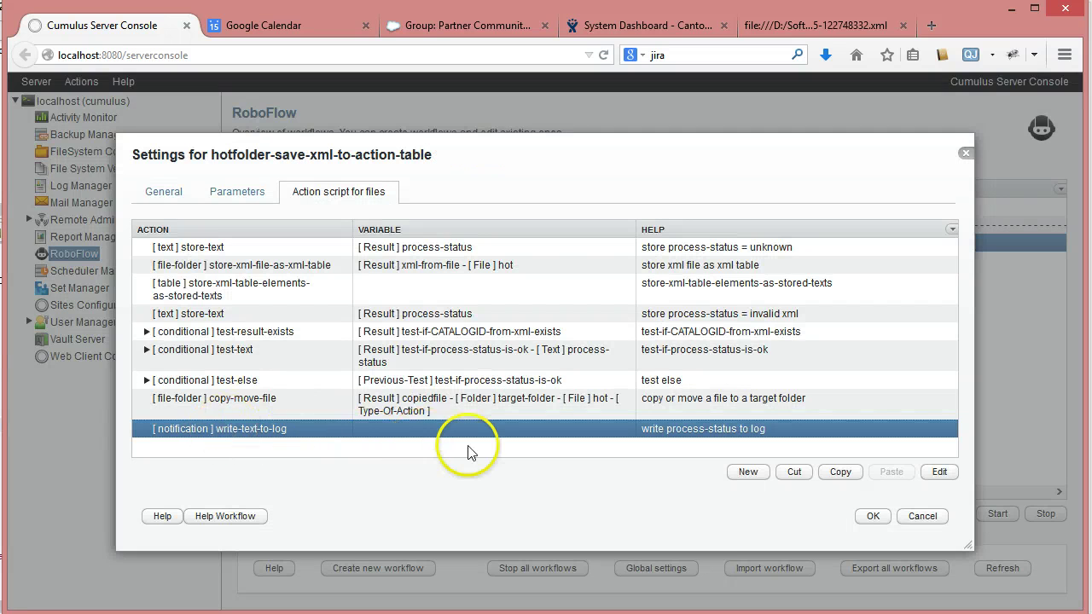
pyautogui.doubleClick(287, 437)
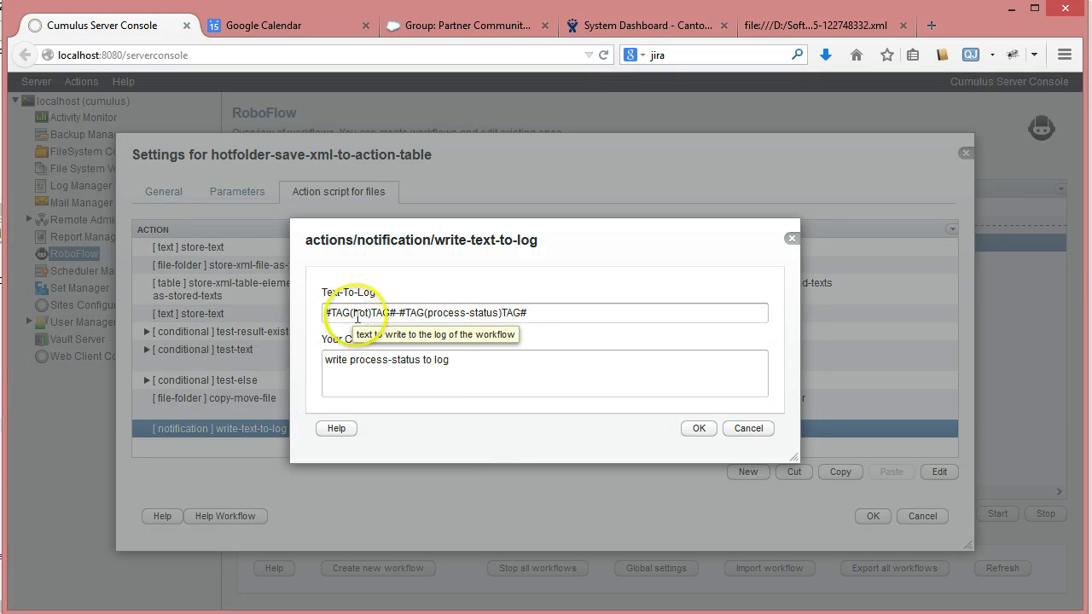
pyautogui.moveTo(428, 313); pyautogui.dragTo(494, 313)
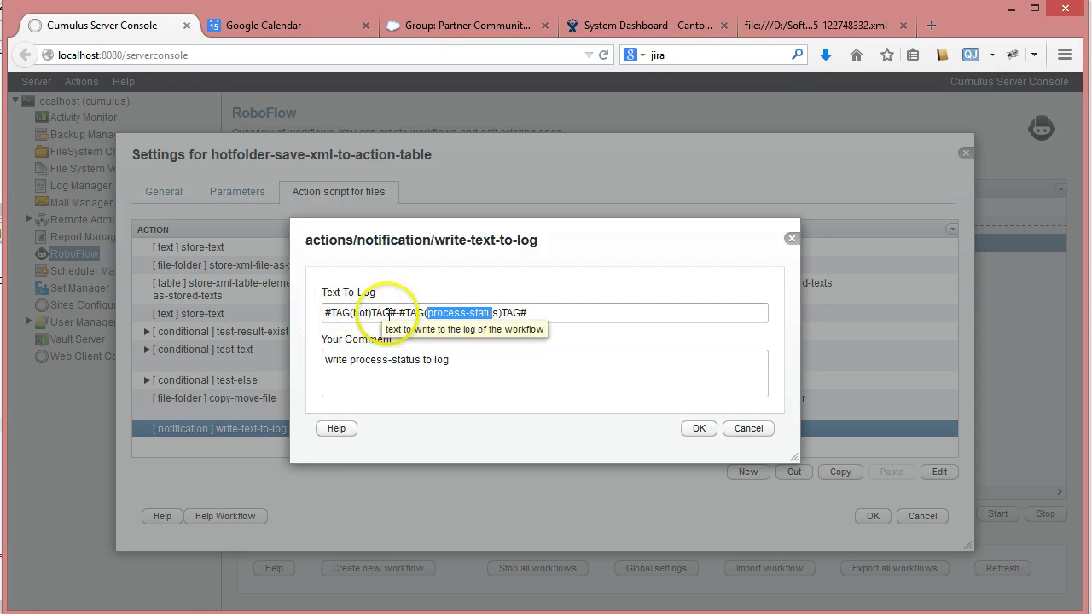
pyautogui.doubleClick(362, 313)
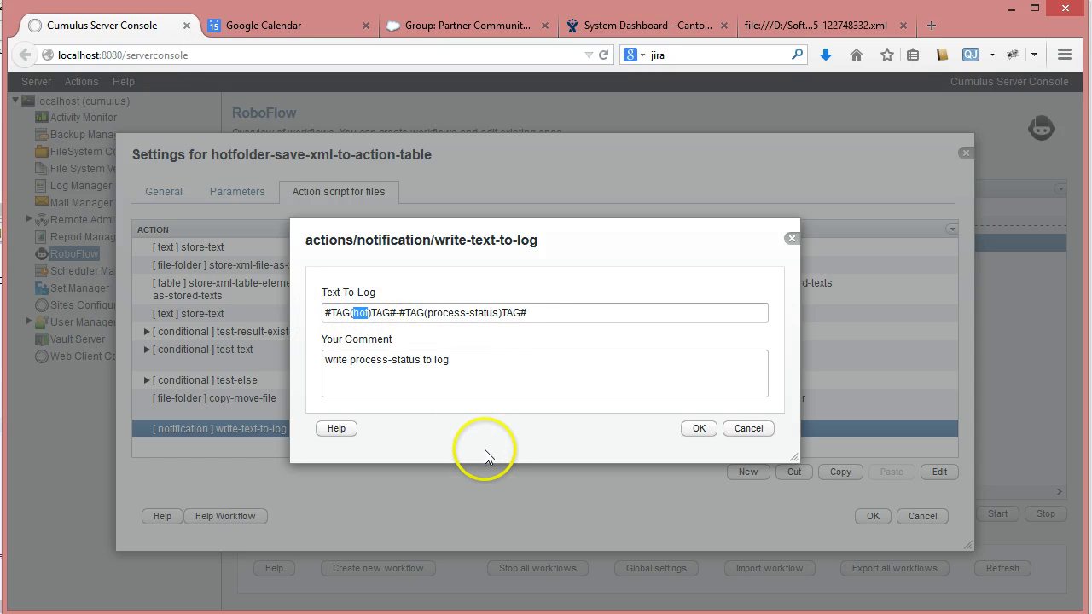
pyautogui.click(426, 313)
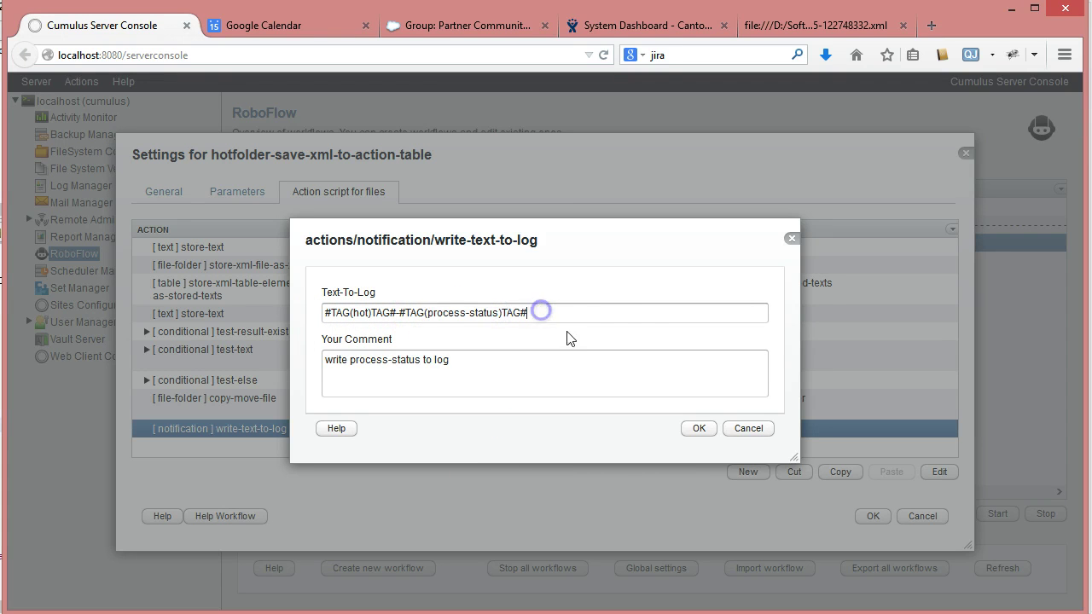
pyautogui.click(749, 428)
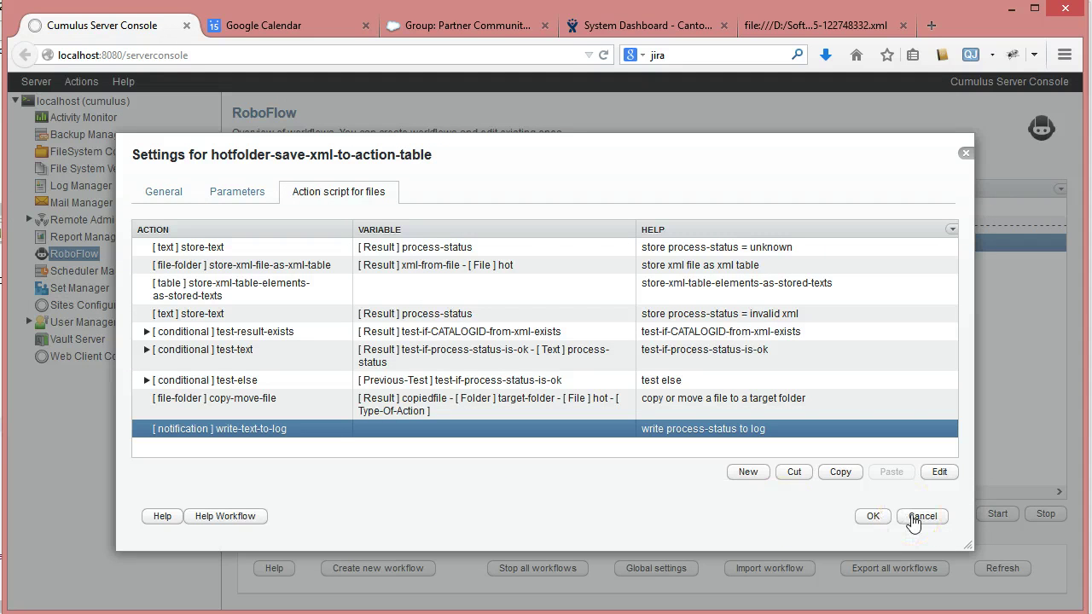
# Close the workflow settings without saving, start the hotfolder-save-xml-to-action-table workflow and check the TaskForce folder in File Explorer
pyautogui.click(913, 521)
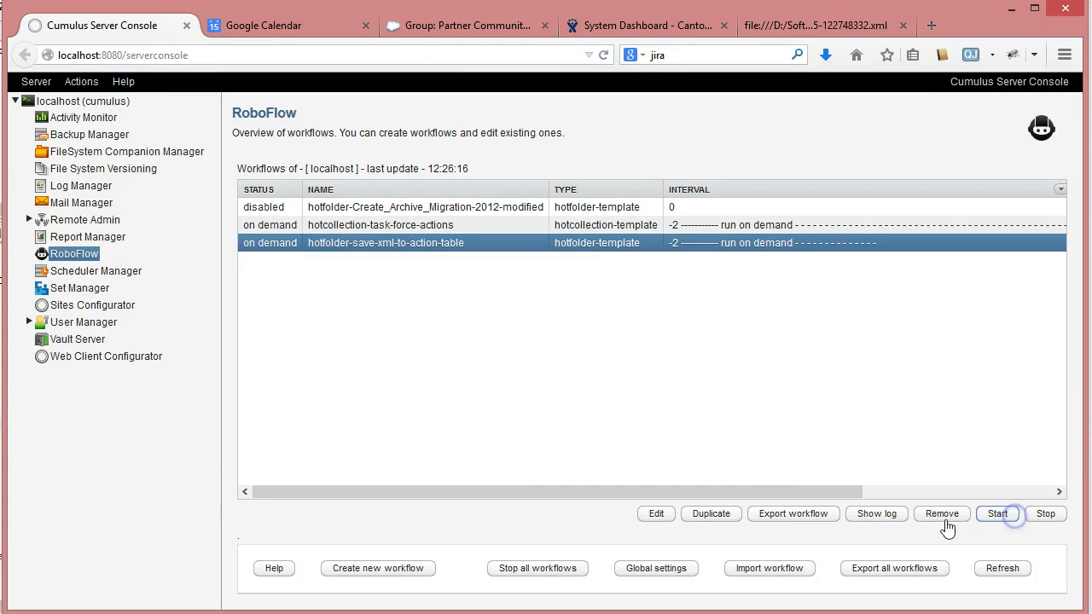
pyautogui.click(1013, 516)
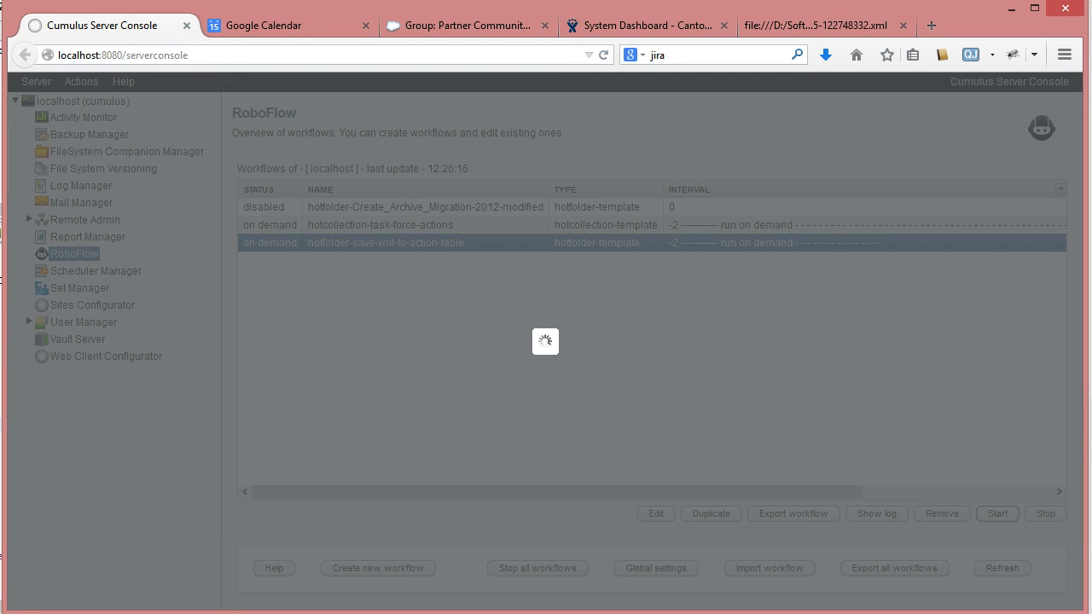
pyautogui.moveTo(107, 613)
pyautogui.click(114, 589)
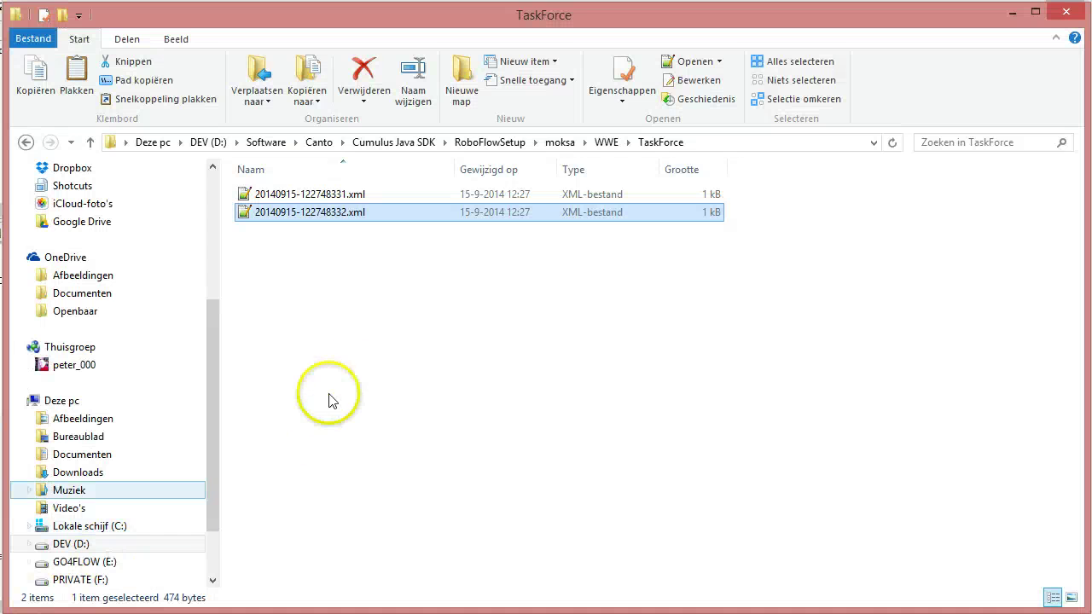
pyautogui.click(381, 370)
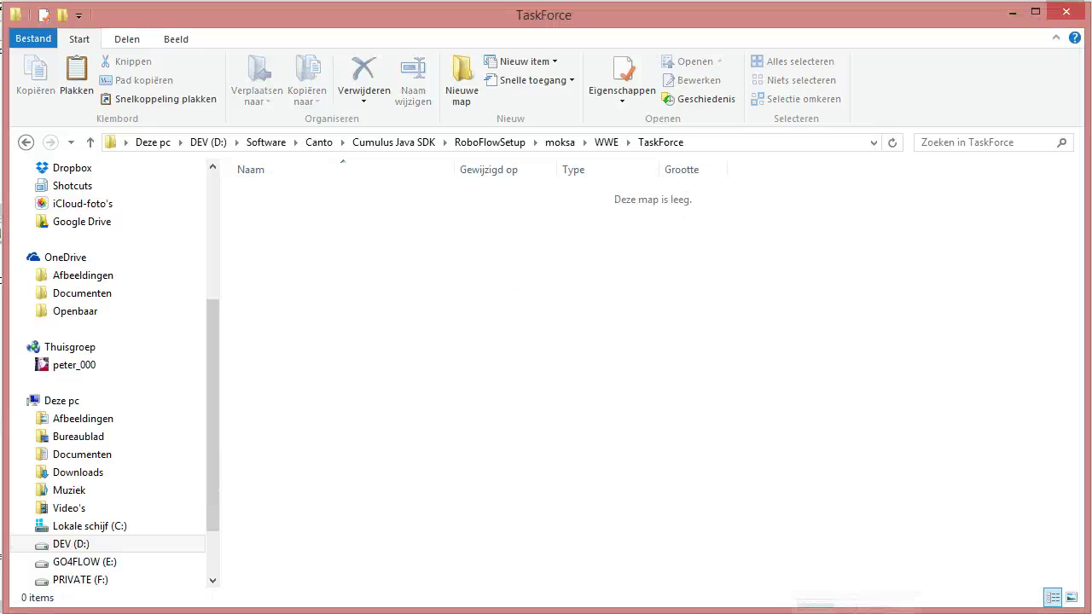
pyautogui.click(483, 377)
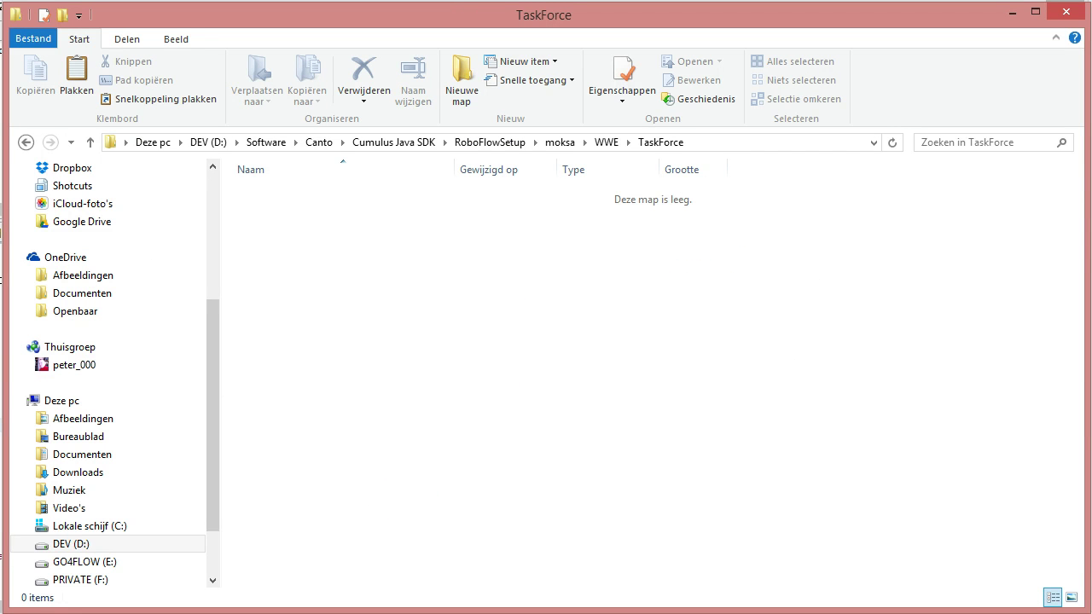
# Switch back to the Server Console and examine the log of the hotfolder-save-xml-to-action-table workflow from start to end
pyautogui.moveTo(114, 613)
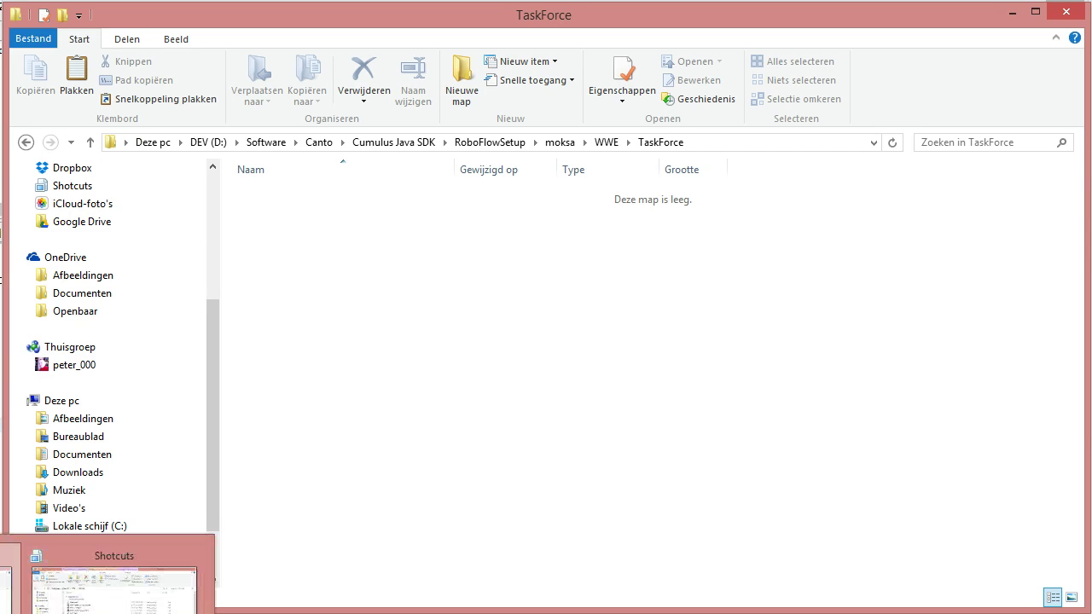
pyautogui.click(114, 590)
pyautogui.click(345, 245)
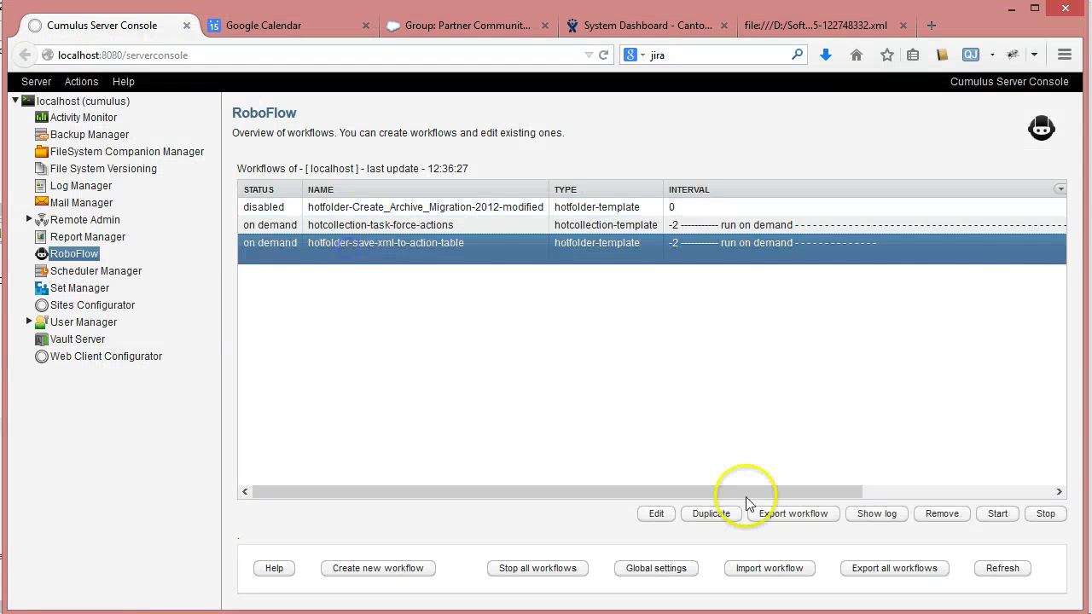
pyautogui.click(877, 514)
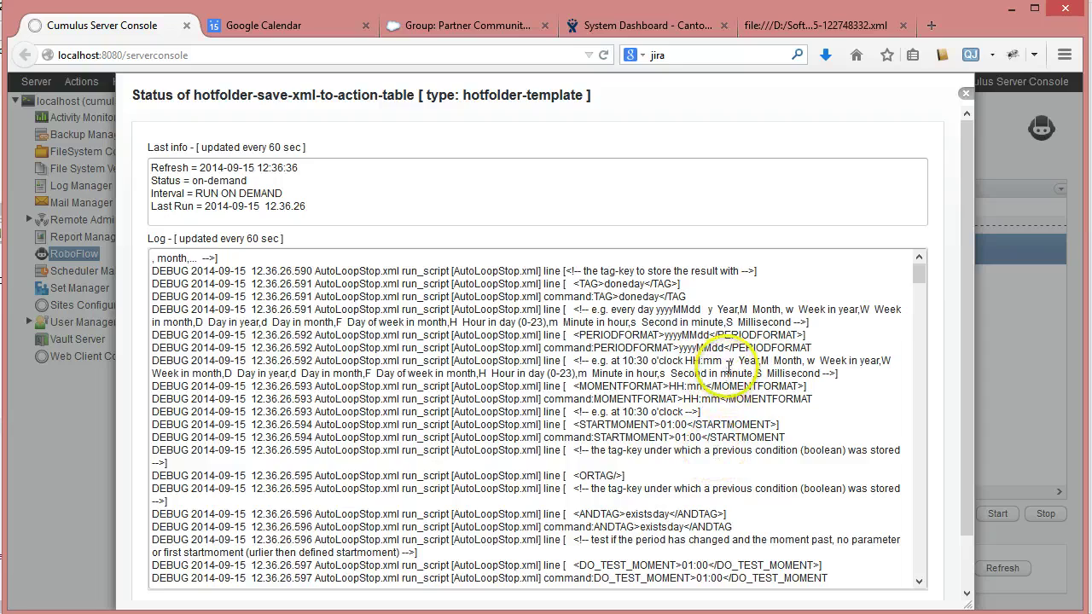
pyautogui.moveTo(926, 279); pyautogui.dragTo(949, 559)
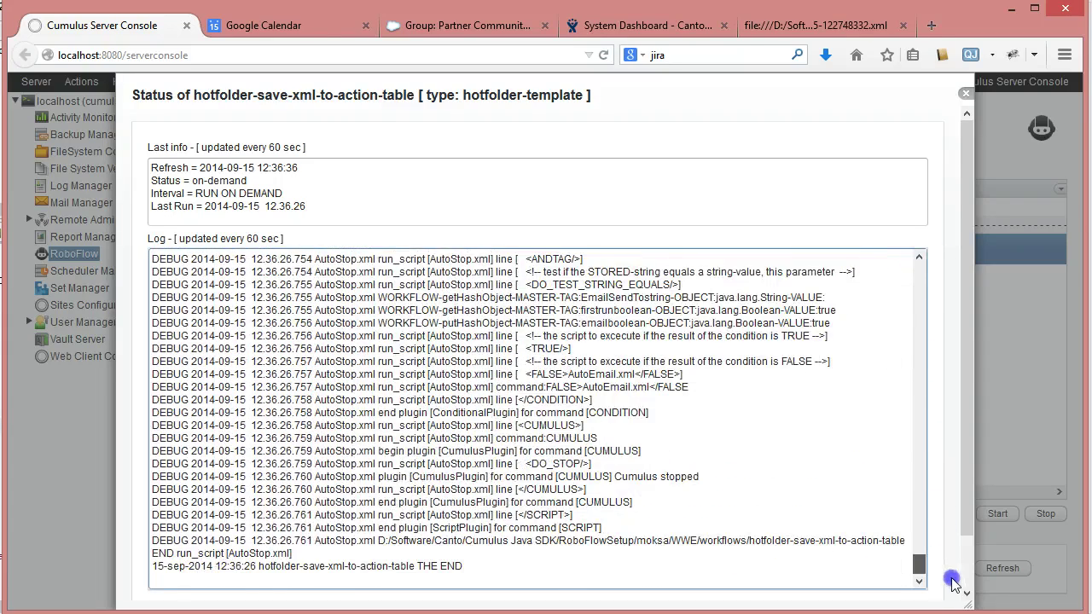
pyautogui.moveTo(953, 585); pyautogui.dragTo(926, 245)
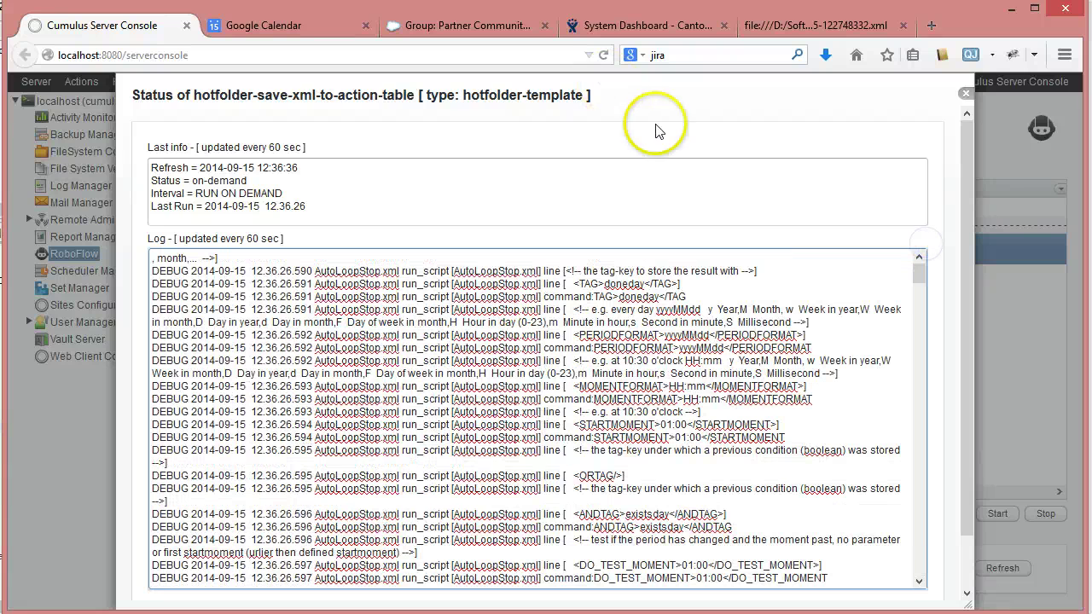
pyautogui.click(965, 93)
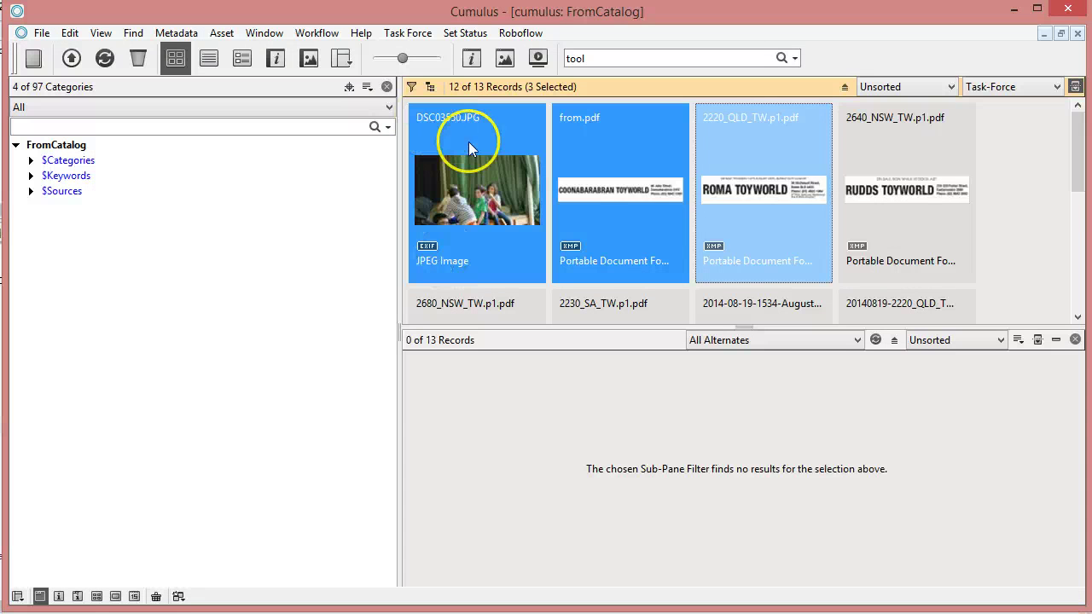
# In the Cumulus client, open the DSC03550.JPG record and examine the last entry of its ActionTable
pyautogui.click(469, 140)
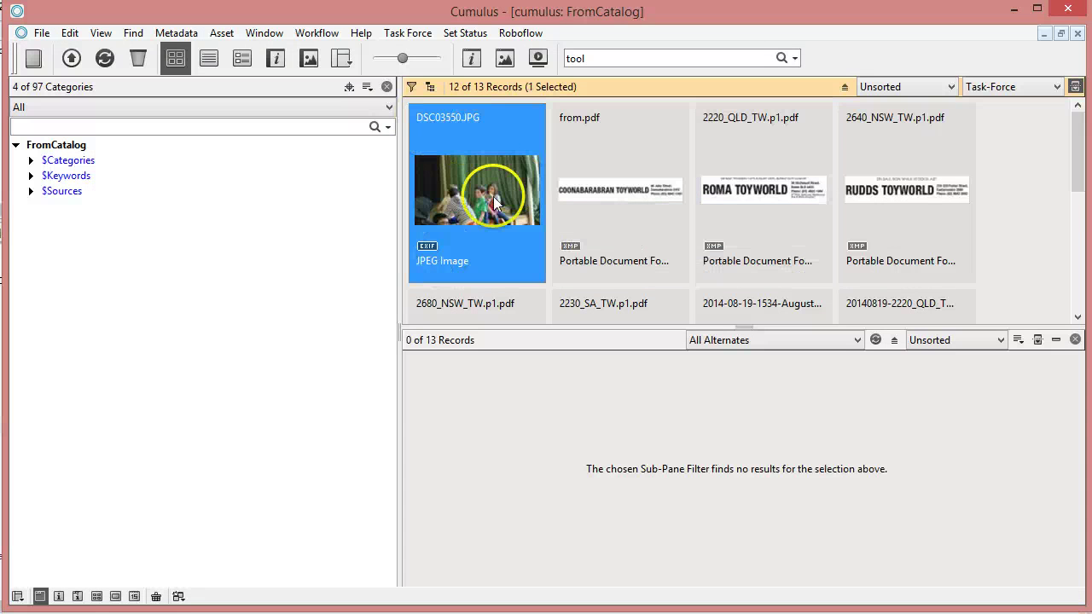
pyautogui.doubleClick(478, 187)
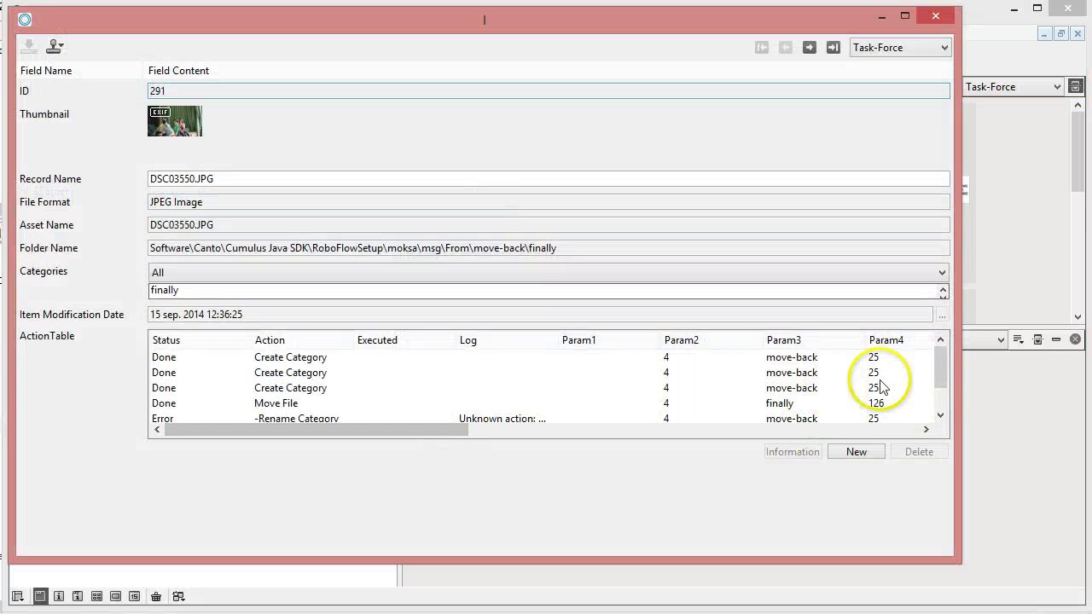
pyautogui.click(945, 386)
pyautogui.moveTo(945, 385); pyautogui.dragTo(953, 416)
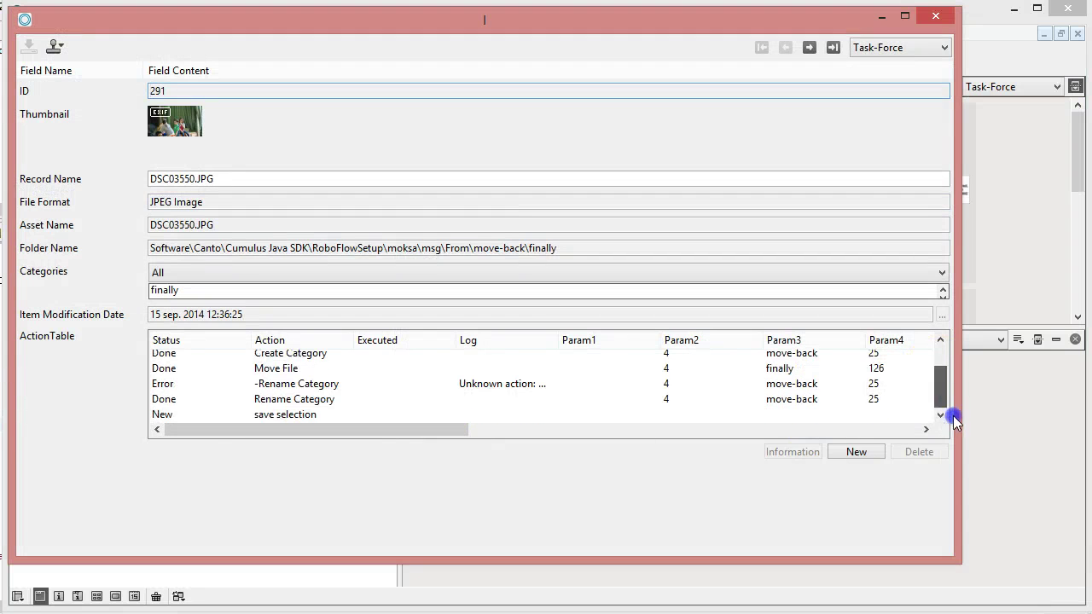
pyautogui.click(174, 414)
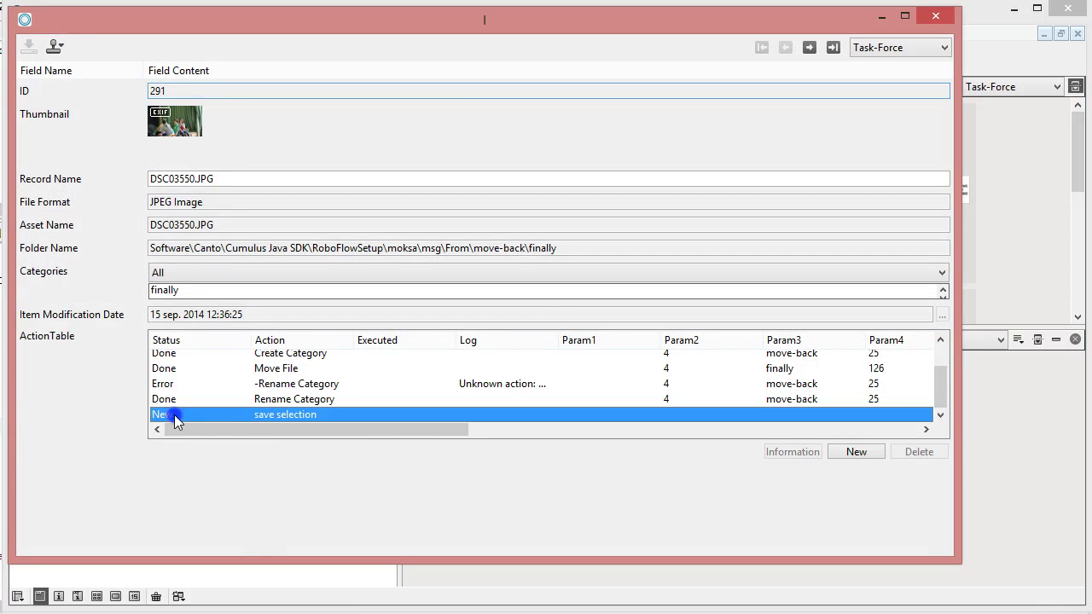
pyautogui.click(935, 17)
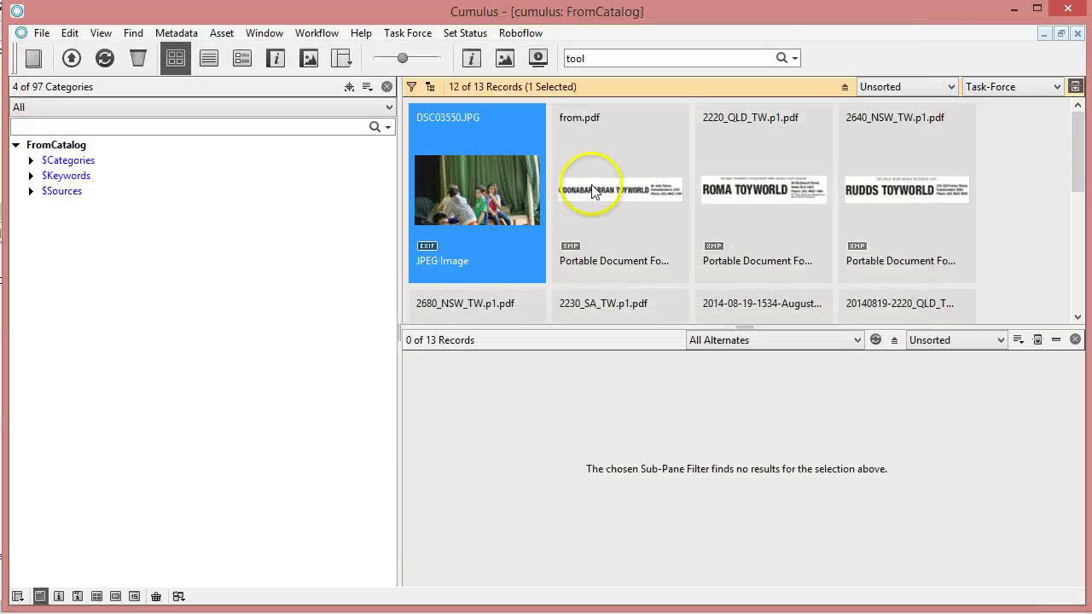
# Open the from.pdf record, check its ActionTable for entries, and close the record
pyautogui.click(594, 189)
pyautogui.doubleClick(594, 189)
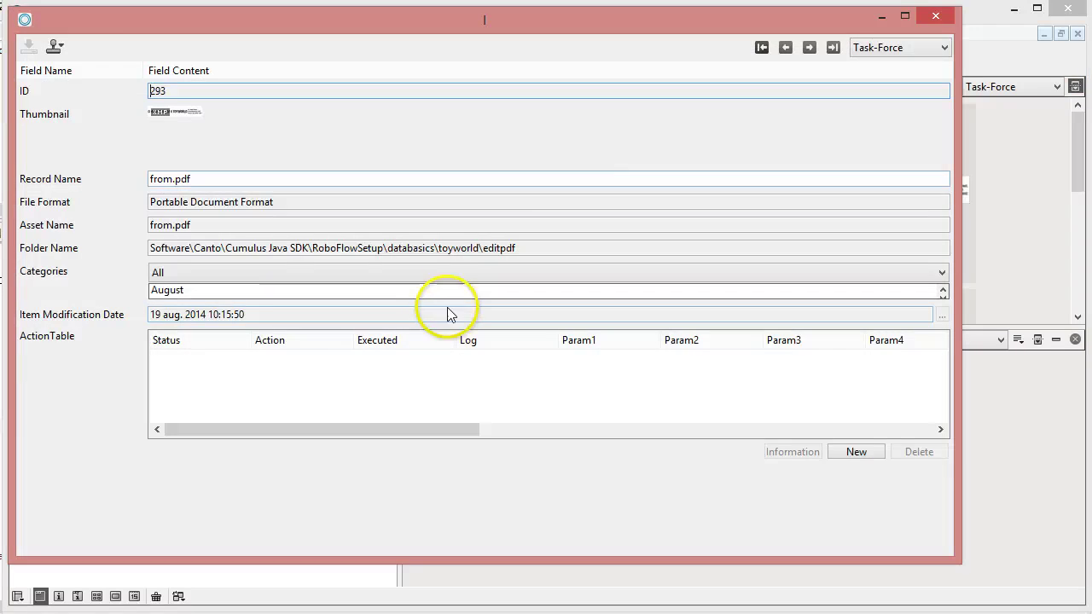
pyautogui.click(938, 17)
# Open the 2220_QLD_TW.p1.pdf record, examine the save selection entry in its ActionTable, and close the record
pyautogui.click(754, 188)
pyautogui.doubleClick(755, 188)
pyautogui.click(162, 358)
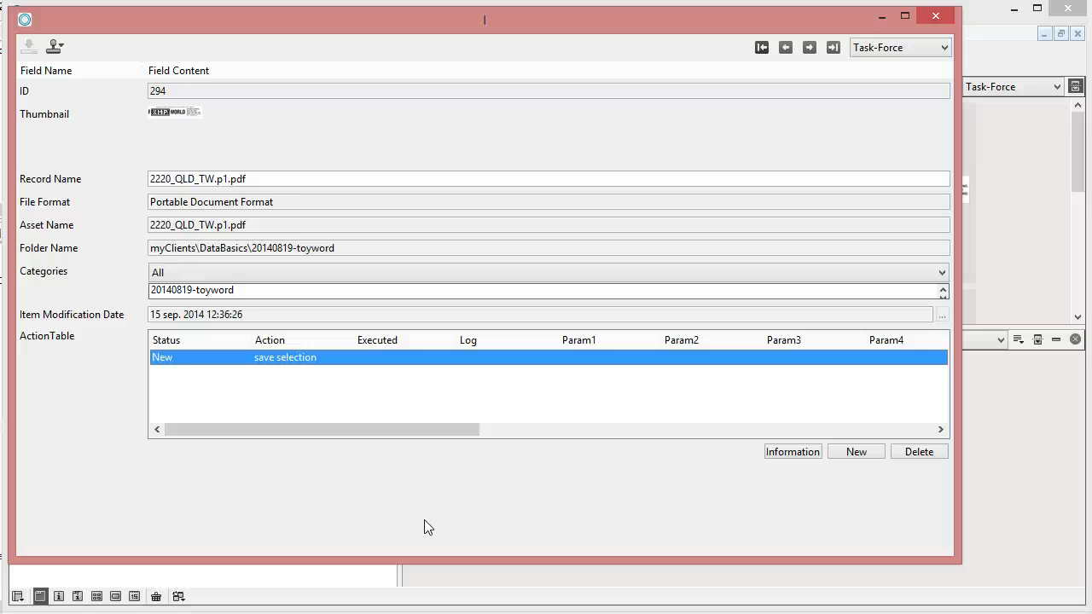
pyautogui.click(465, 481)
pyautogui.click(943, 18)
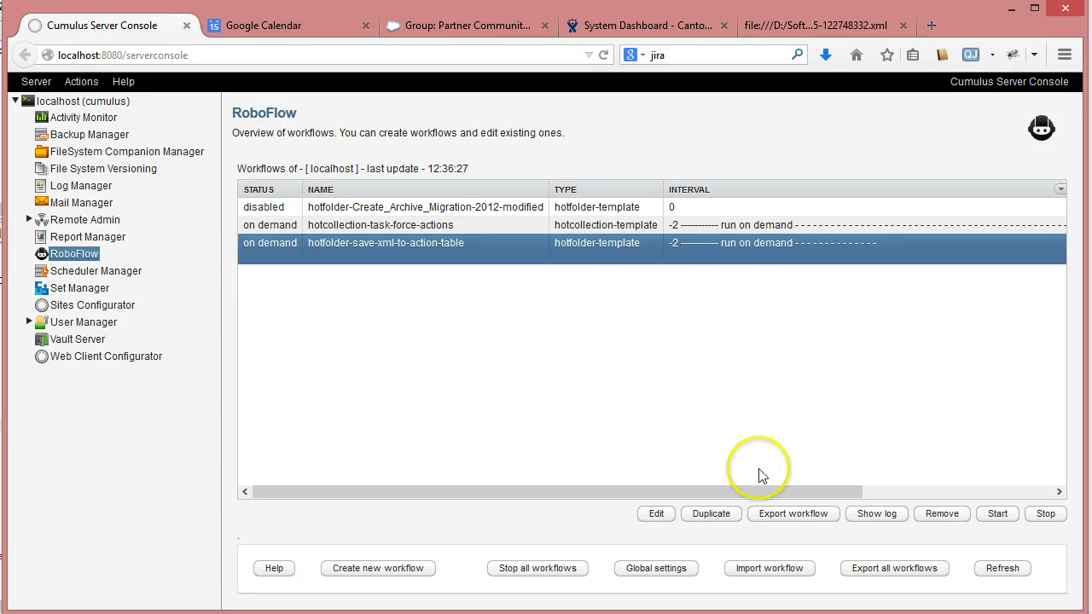
# Examine the RoboFlow version information from the hotfolder-save-xml-to-action-table workflow's log in the Server Console, and close the log
pyautogui.click(879, 513)
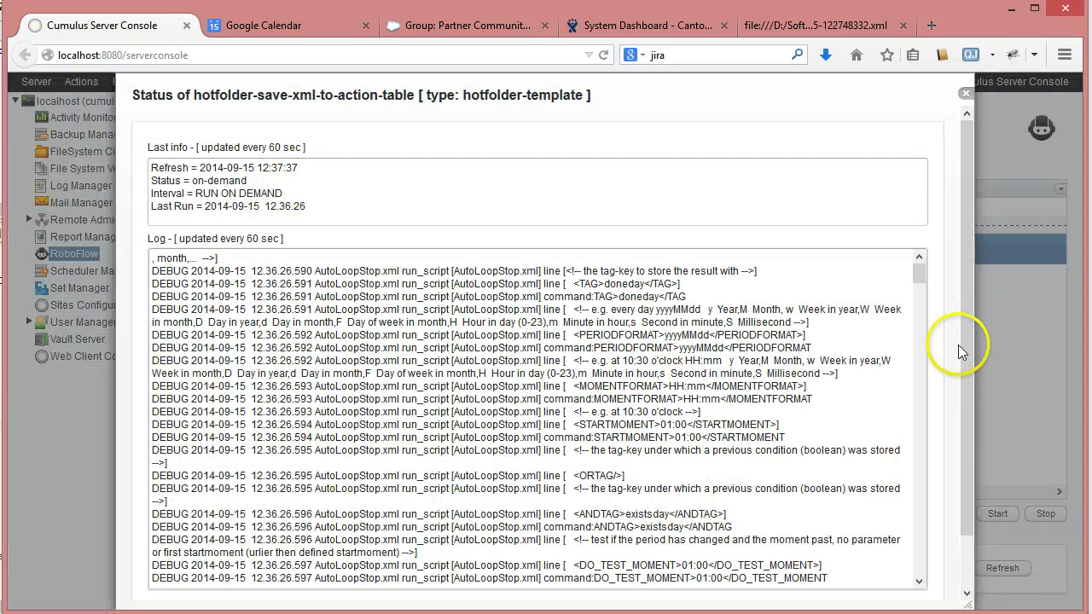
pyautogui.moveTo(960, 345); pyautogui.dragTo(967, 492)
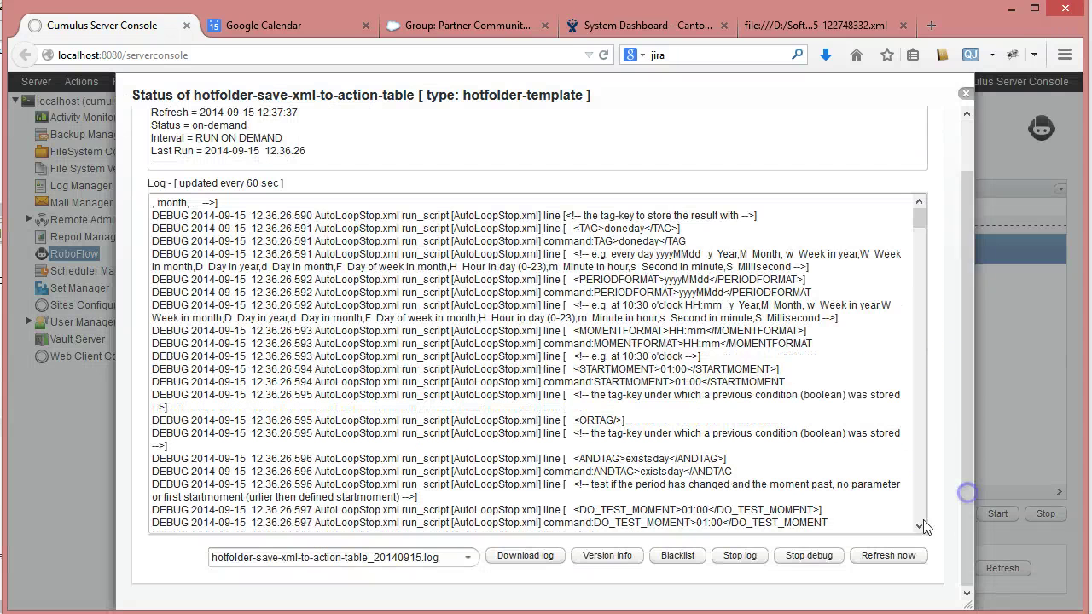
pyautogui.click(607, 555)
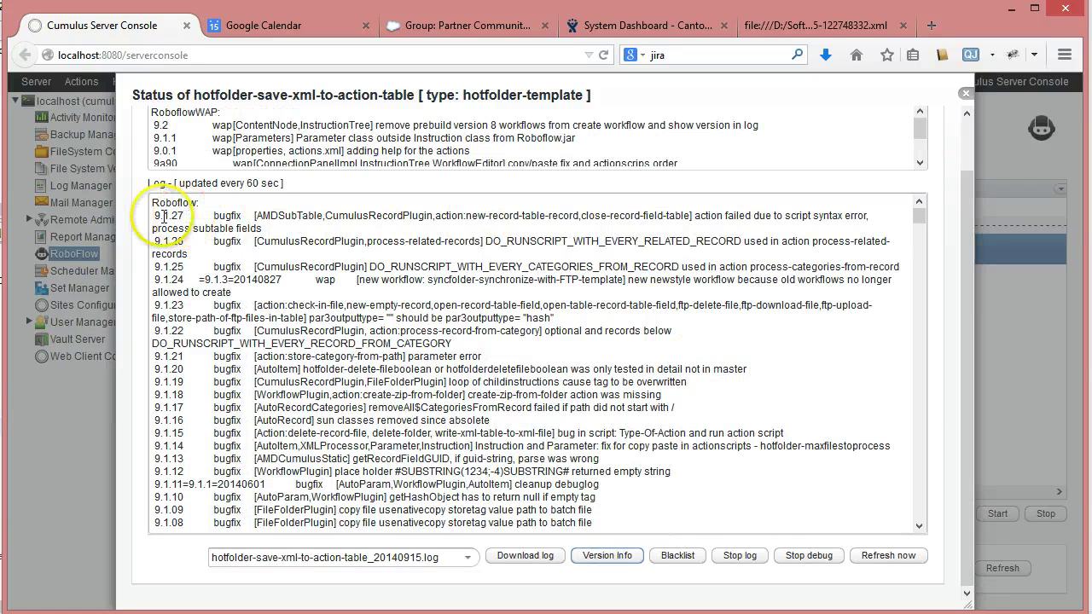
pyautogui.moveTo(153, 215); pyautogui.dragTo(184, 216)
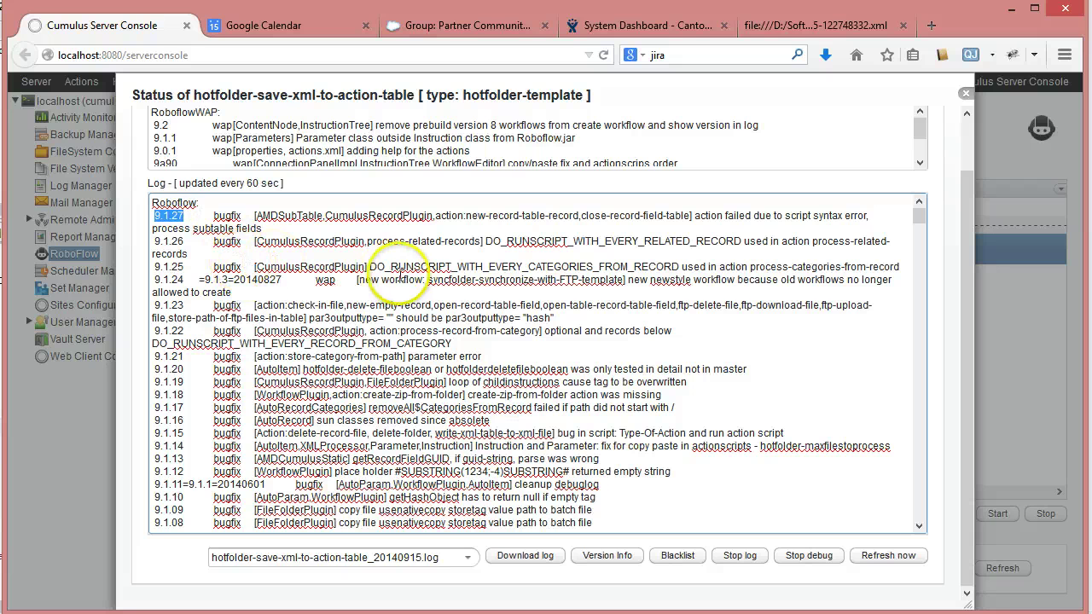
pyautogui.click(964, 96)
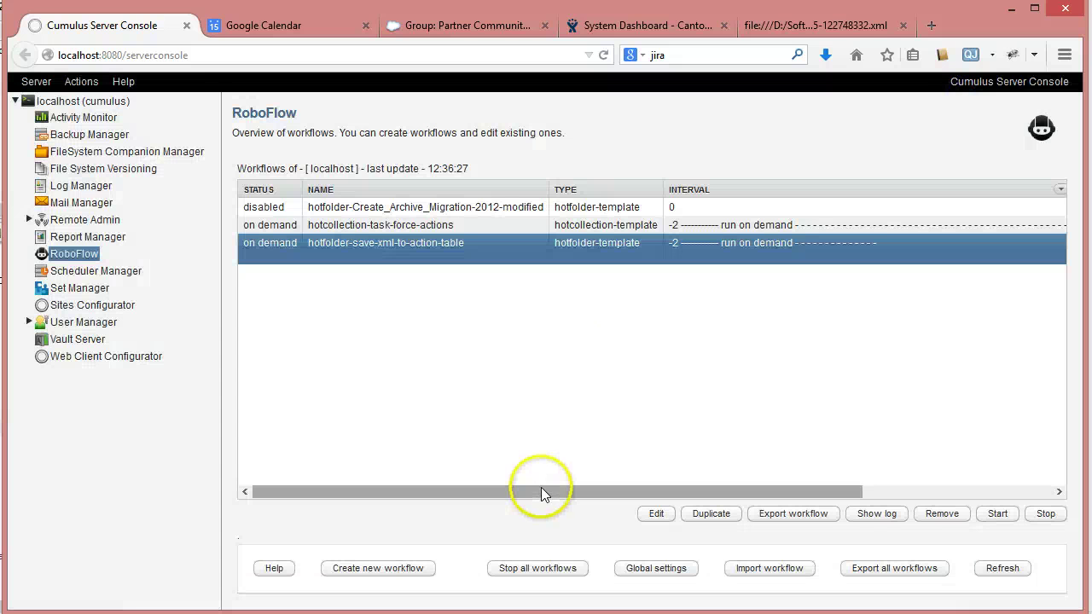